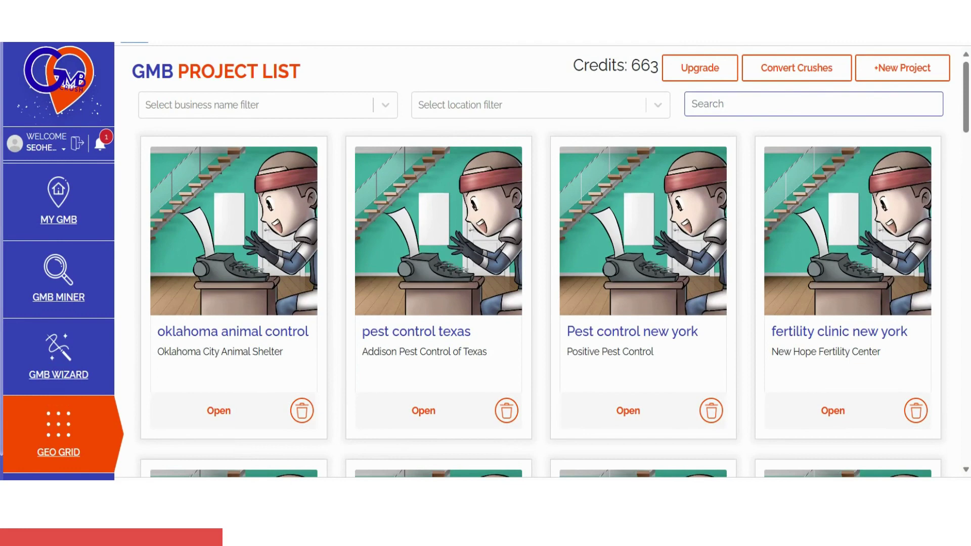
Reload the Geo Grid project list, which shows 663 credits available
{"action": "scroll", "coordinate": [500, 121], "scroll_direction": "down", "scroll_amount": 1}
{"action": "scroll", "coordinate": [503, 142], "scroll_direction": "up", "scroll_amount": 1}
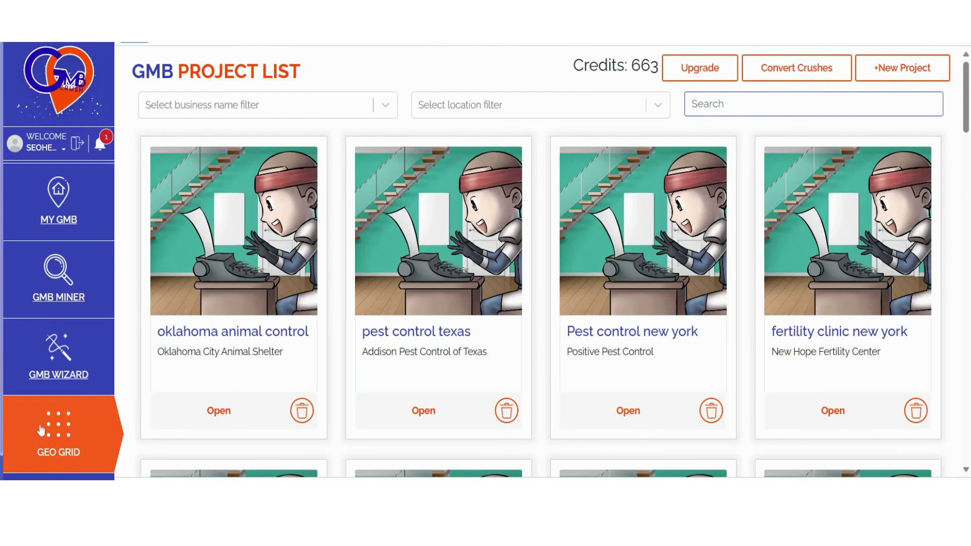
{"action": "left_click", "coordinate": [59, 439]}
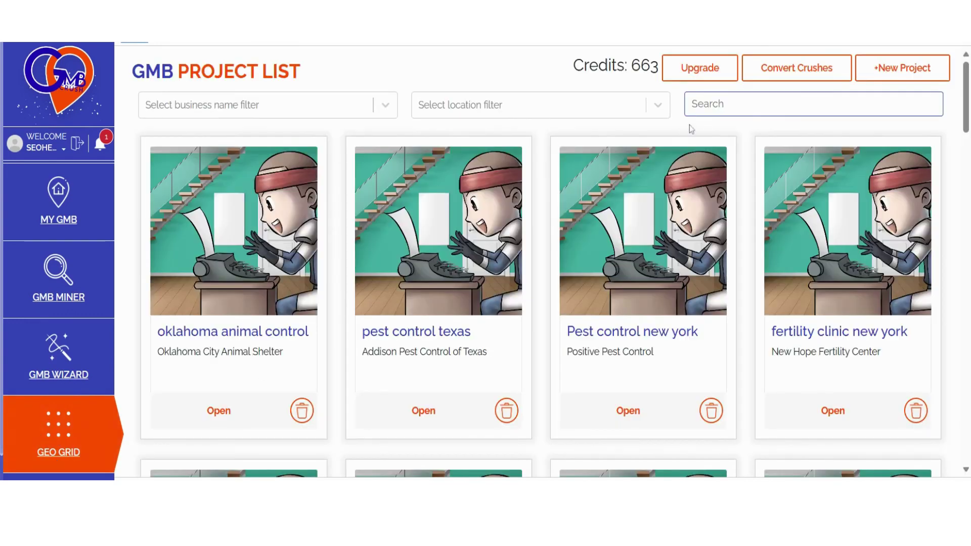
Set the crush conversion slider to 62 for 620 Geo Grid Credits, then close the converter
{"action": "left_click", "coordinate": [792, 75]}
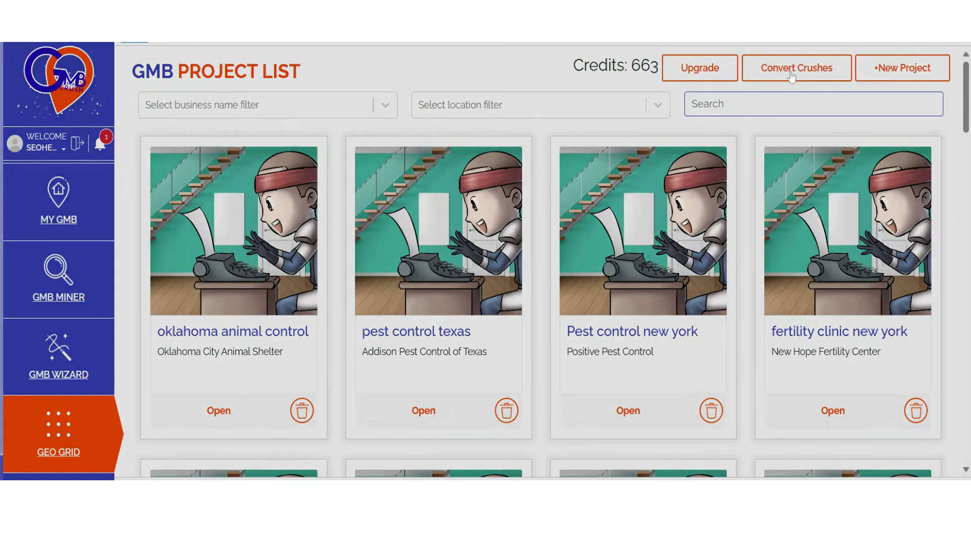
{"action": "mouse_move", "coordinate": [461, 223]}
{"action": "left_mouse_down"}
{"action": "mouse_move", "coordinate": [532, 227]}
{"action": "mouse_move", "coordinate": [475, 228]}
{"action": "left_mouse_up"}
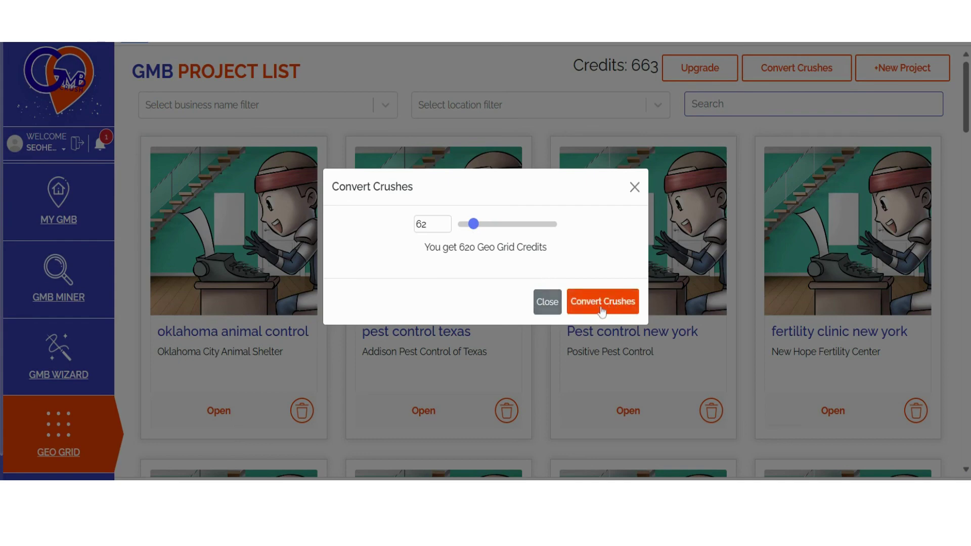
{"action": "left_click", "coordinate": [634, 194]}
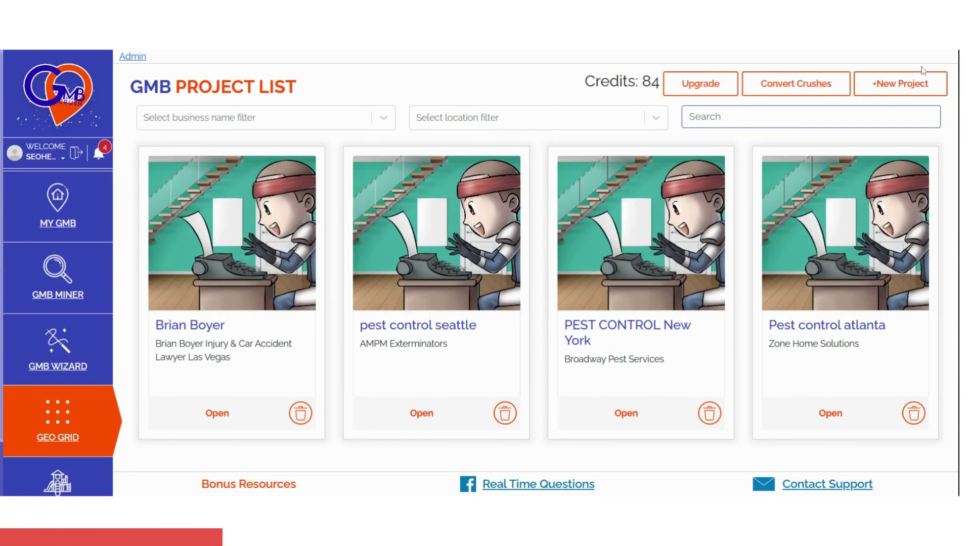
Start a new geo grid project titled 'pest control brooklyn' and check its search keywords
{"action": "left_click", "coordinate": [893, 94]}
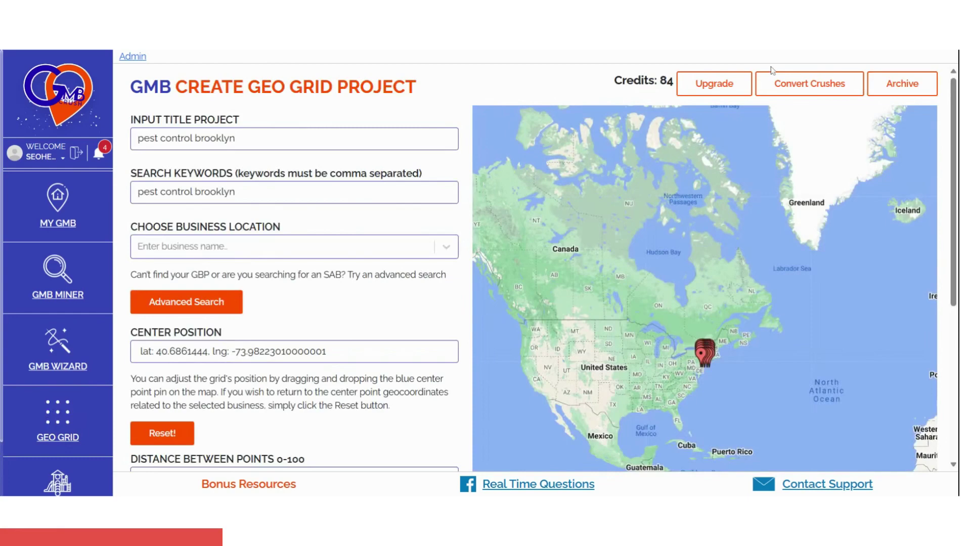
{"action": "double_click", "coordinate": [234, 120]}
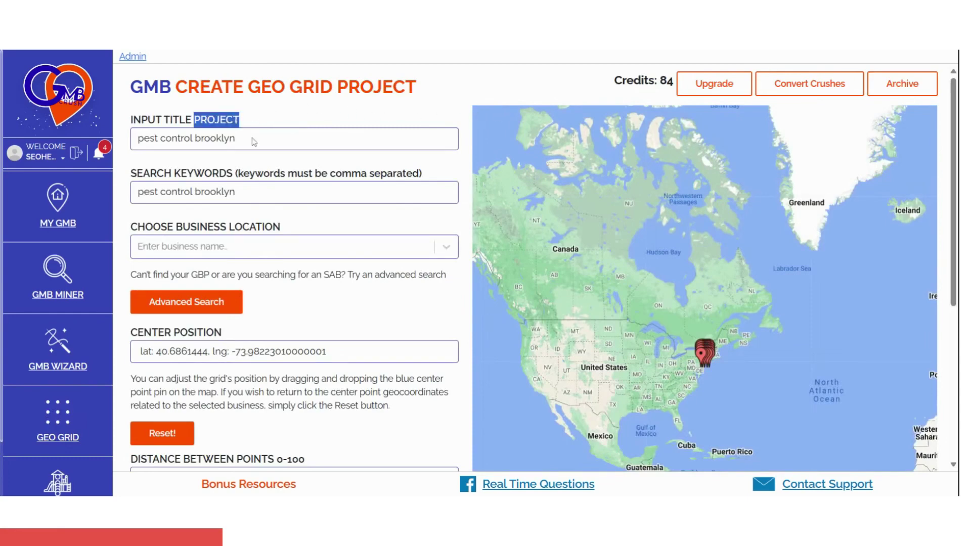
{"action": "left_click", "coordinate": [235, 138]}
{"action": "left_click", "coordinate": [385, 112]}
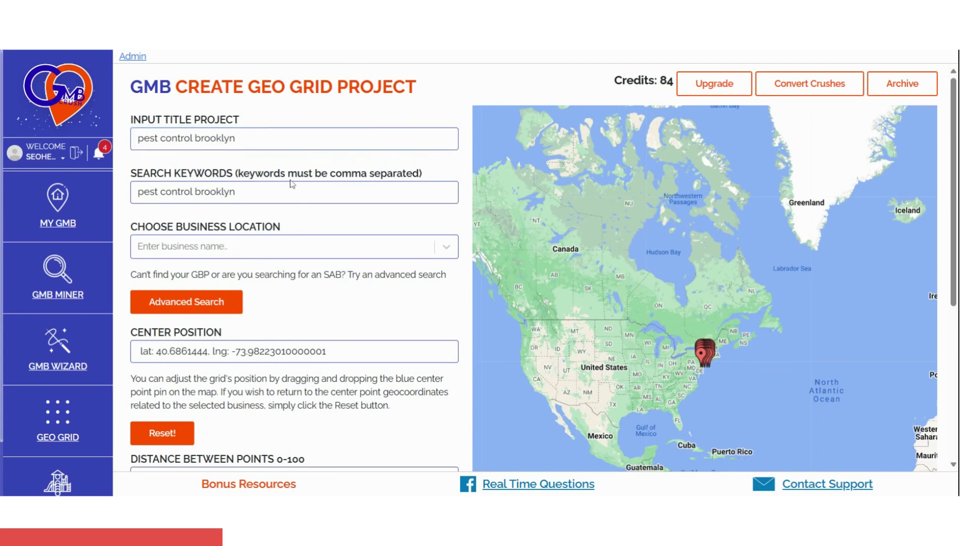
{"action": "left_click", "coordinate": [301, 192]}
Choose Rest Easy Pest Control in Brooklyn as the business location and reveal advanced search
{"action": "left_click", "coordinate": [361, 225]}
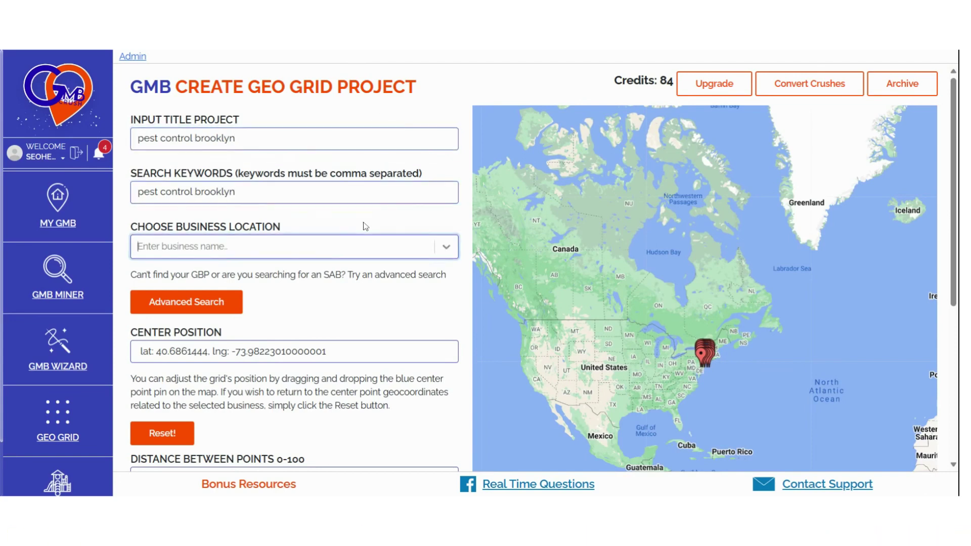
{"action": "type", "text": "Rest Easy Pest Control"}
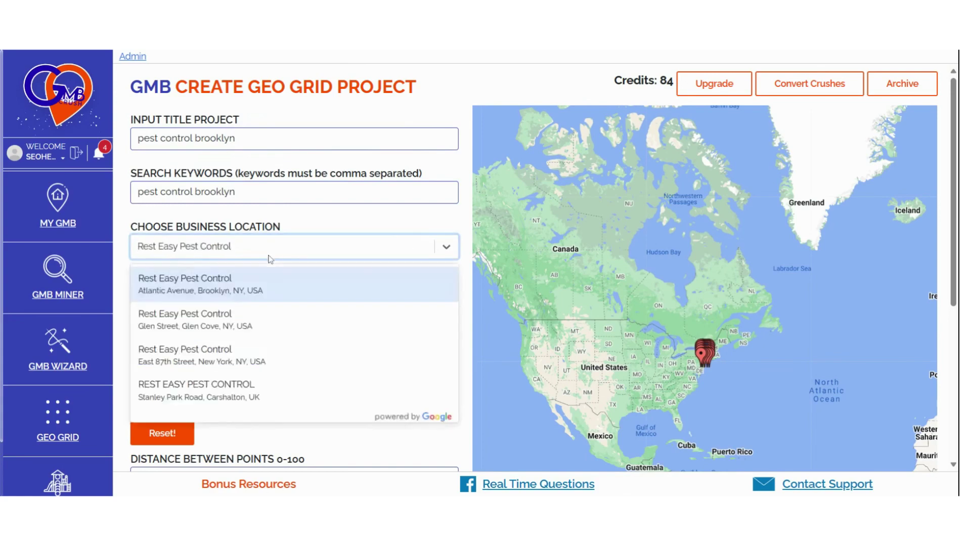
{"action": "left_click", "coordinate": [256, 288]}
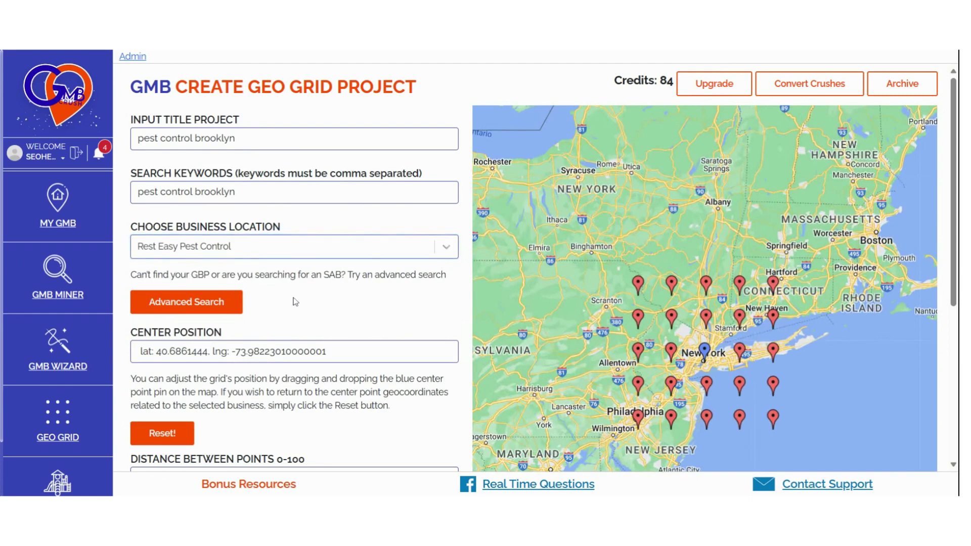
{"action": "left_click", "coordinate": [193, 308]}
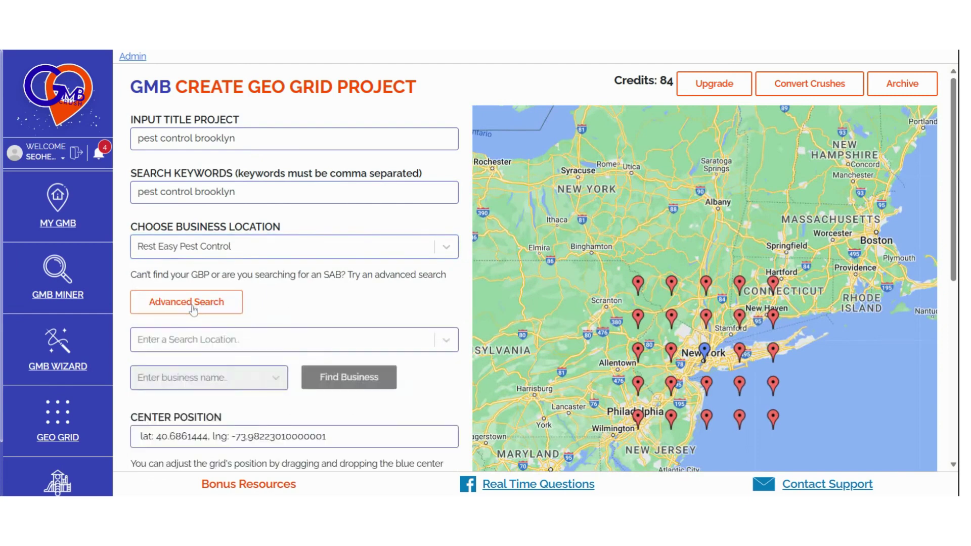
{"action": "left_click", "coordinate": [225, 343]}
{"action": "left_click", "coordinate": [192, 387]}
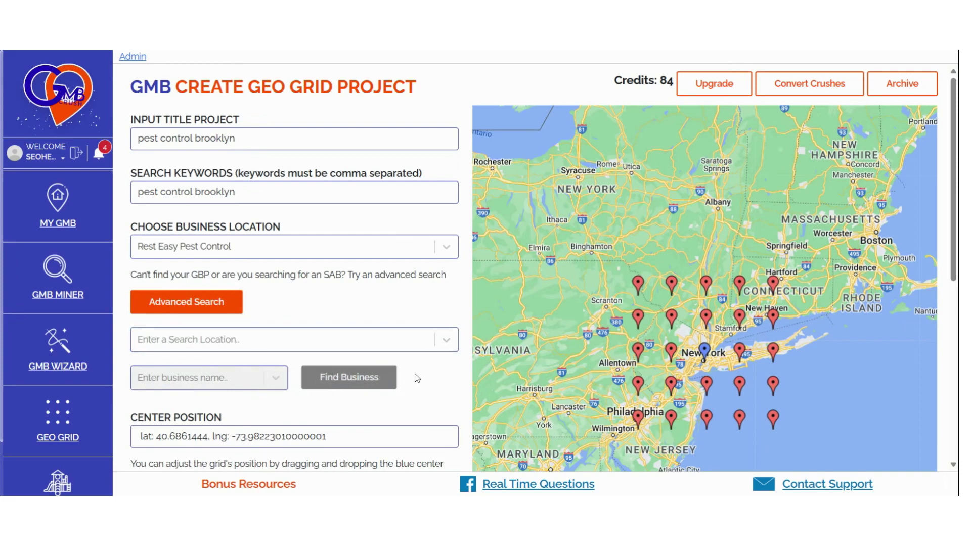
Drag the grid centre west to about lat 41.005, lng -74.963 near the Pennsylvania border
{"action": "scroll", "coordinate": [416, 378], "scroll_direction": "down", "scroll_amount": 3}
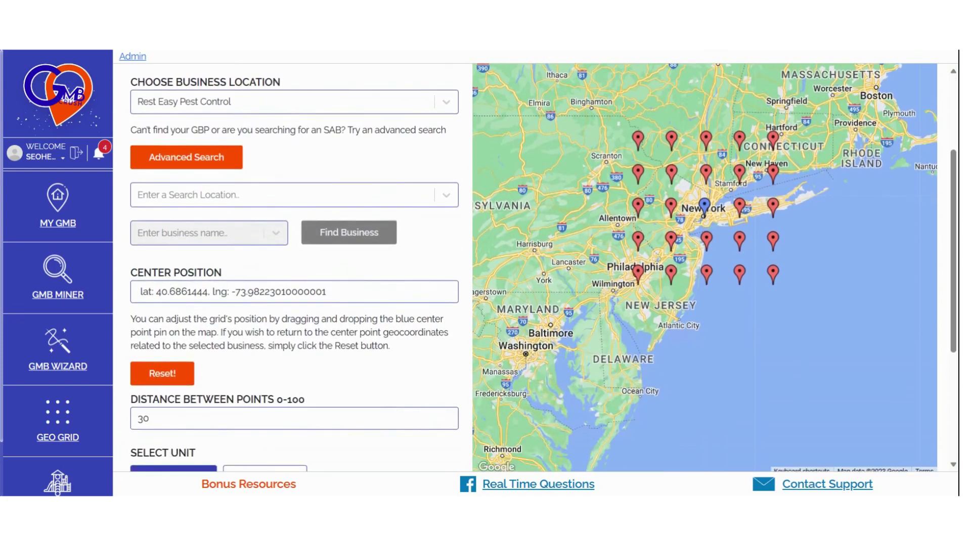
{"action": "left_click_drag", "start_coordinate": [705, 209], "coordinate": [612, 214]}
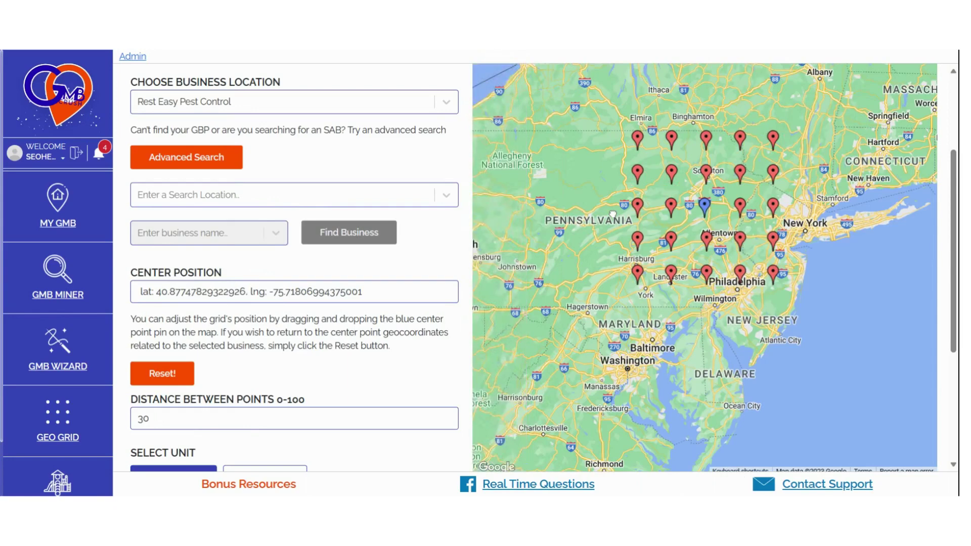
{"action": "left_click_drag", "start_coordinate": [710, 210], "coordinate": [774, 221]}
{"action": "left_click_drag", "start_coordinate": [706, 208], "coordinate": [588, 183]}
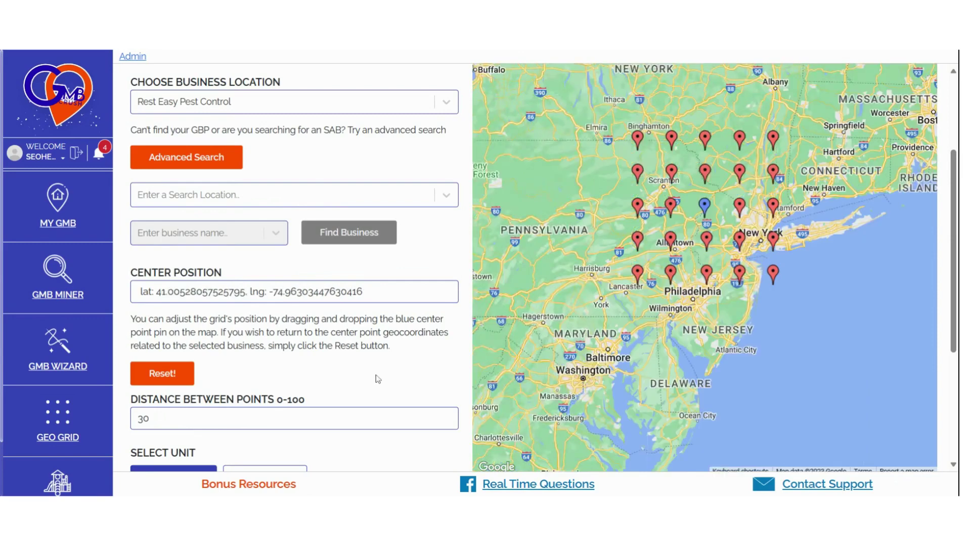
{"action": "scroll", "coordinate": [389, 379], "scroll_direction": "down", "scroll_amount": 2}
{"action": "scroll", "coordinate": [543, 263], "scroll_direction": "up", "scroll_amount": 2}
Try distance-between-points values of 0.5, 10 and 11, and recentre the grid near Lehighton
{"action": "left_click", "coordinate": [151, 397]}
{"action": "key", "text": "BackSpace"}
{"action": "key", "text": "BackSpace"}
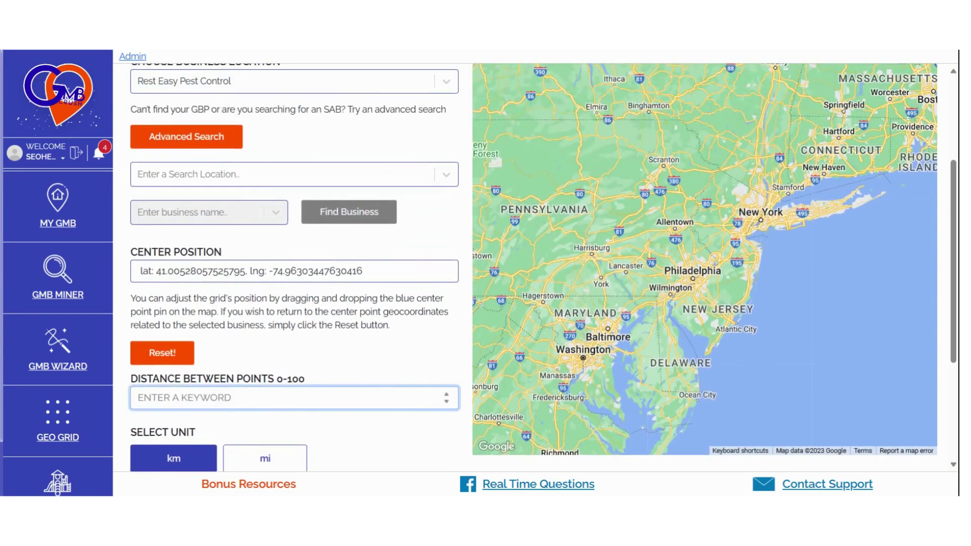
{"action": "type", "text": "0.5"}
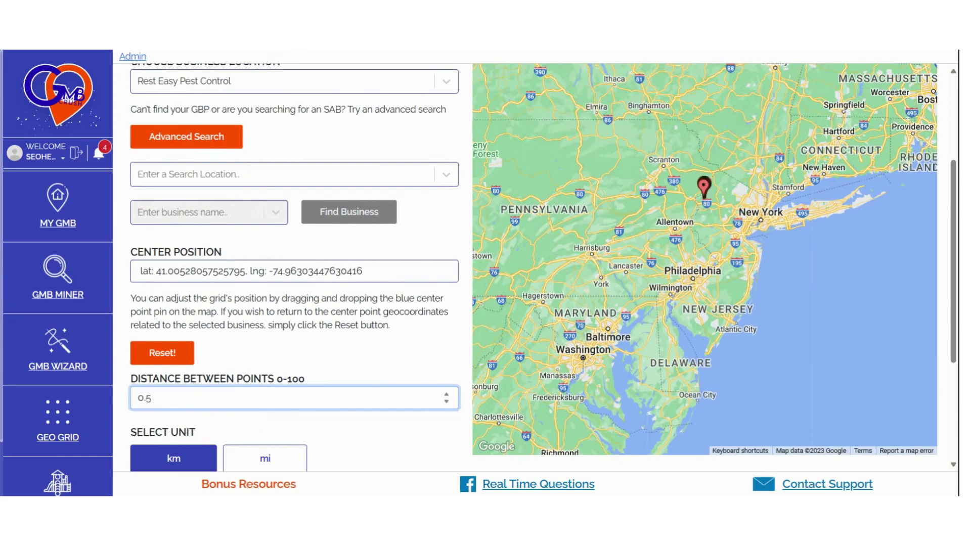
{"action": "key", "text": "BackSpace"}
{"action": "key", "text": "BackSpace"}
{"action": "type", "text": "10"}
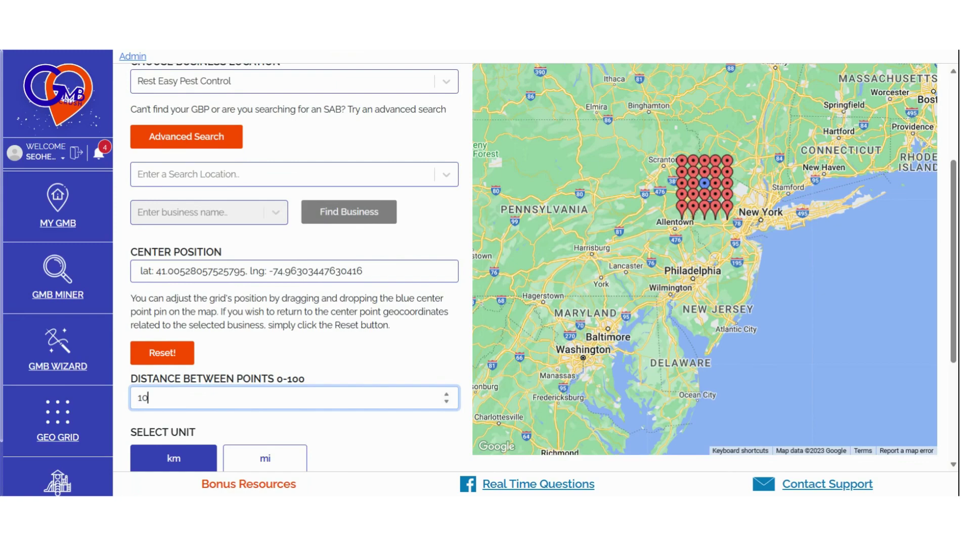
{"action": "key", "text": "BackSpace"}
{"action": "type", "text": "1"}
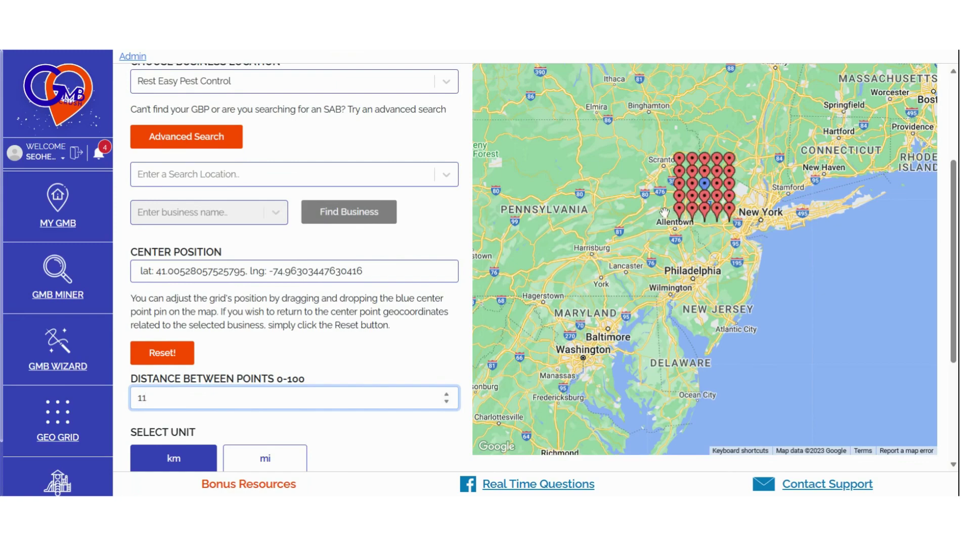
{"action": "scroll", "coordinate": [662, 212], "scroll_direction": "up", "scroll_amount": 2}
{"action": "scroll", "coordinate": [663, 212], "scroll_direction": "up", "scroll_amount": 2}
{"action": "left_click_drag", "start_coordinate": [573, 235], "coordinate": [585, 328]}
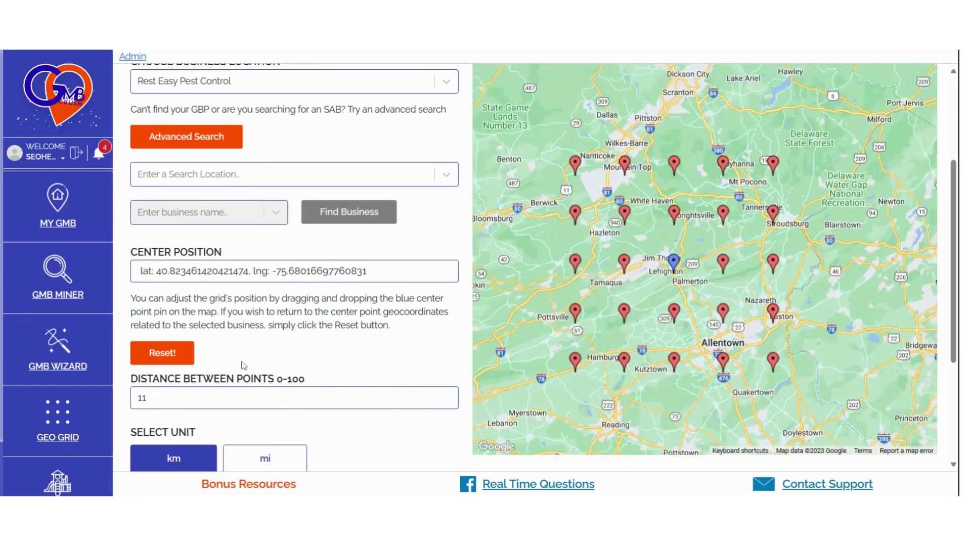
Switch the grid spacing unit to miles and set the distance between points to 2
{"action": "left_click", "coordinate": [200, 398]}
{"action": "key", "text": "BackSpace"}
{"action": "key", "text": "BackSpace"}
{"action": "type", "text": "0"}
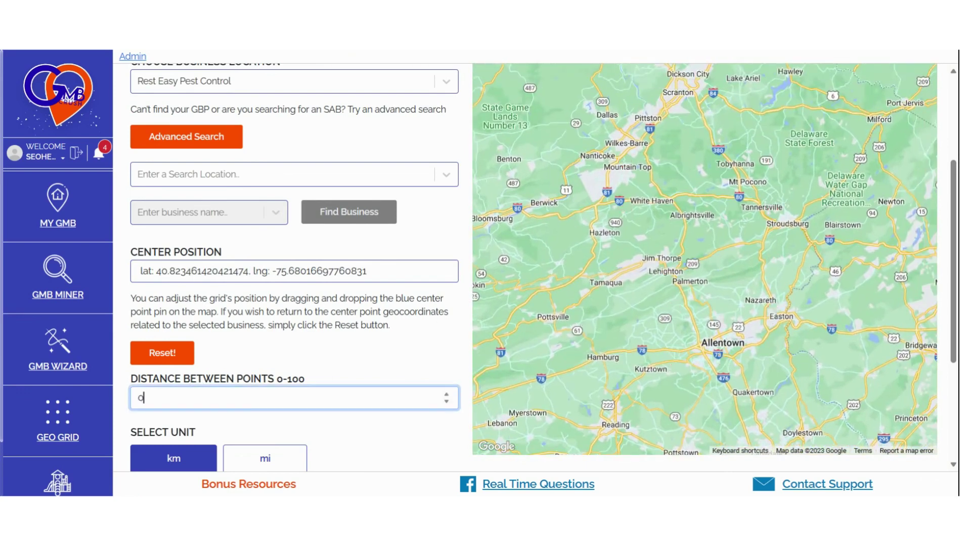
{"action": "type", "text": "8"}
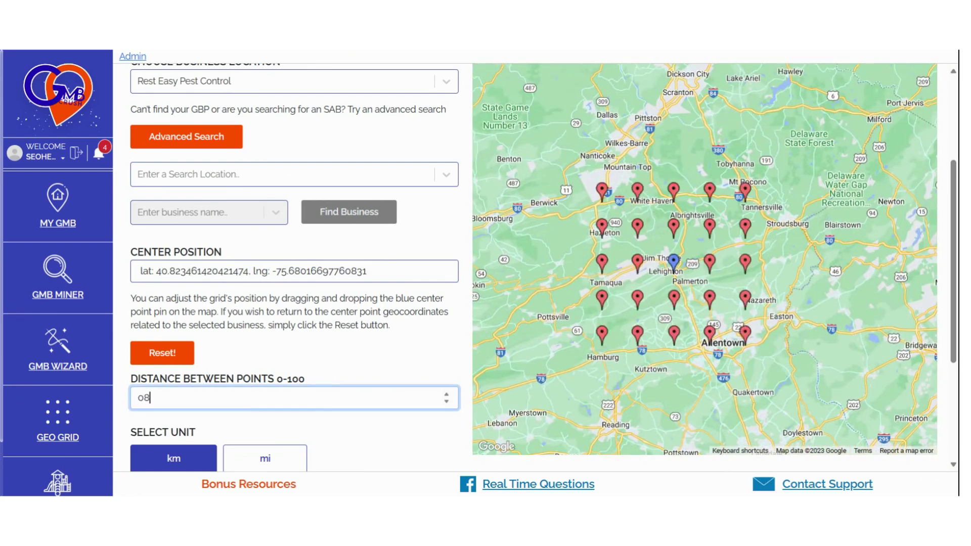
{"action": "key", "text": "BackSpace"}
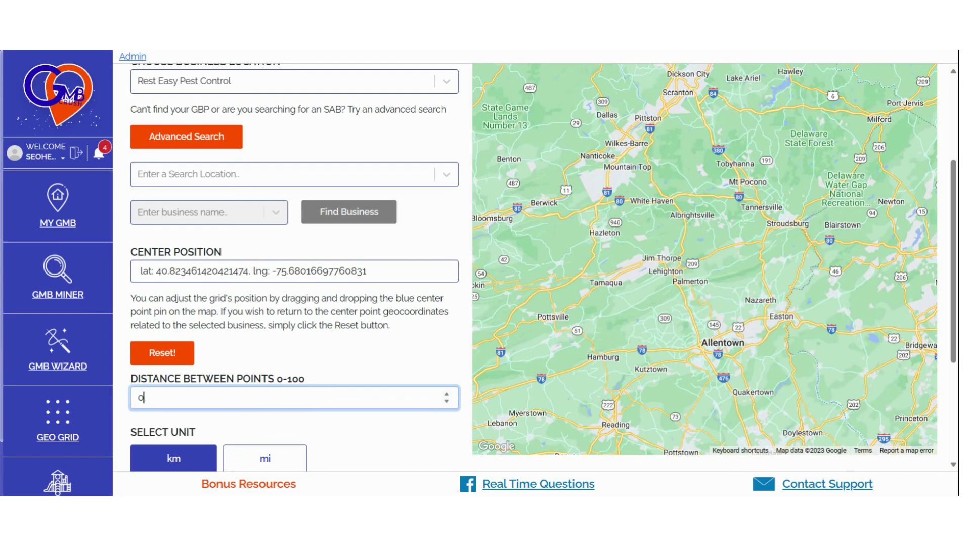
{"action": "key", "text": "BackSpace"}
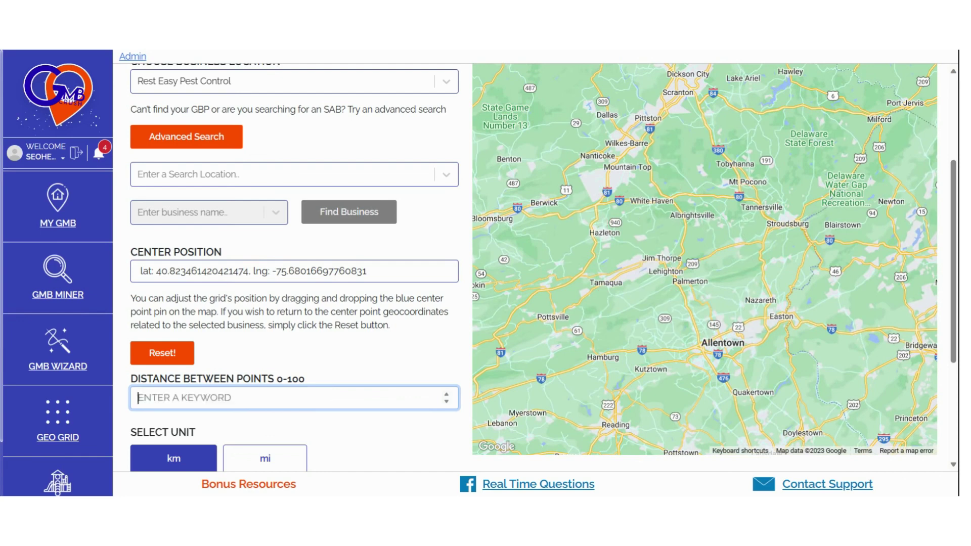
{"action": "left_click", "coordinate": [270, 462]}
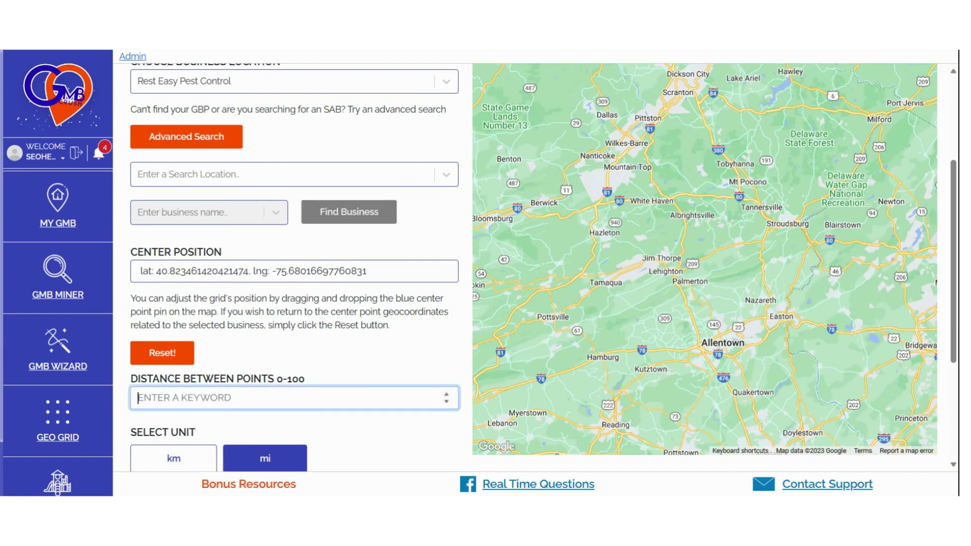
{"action": "type", "text": "2"}
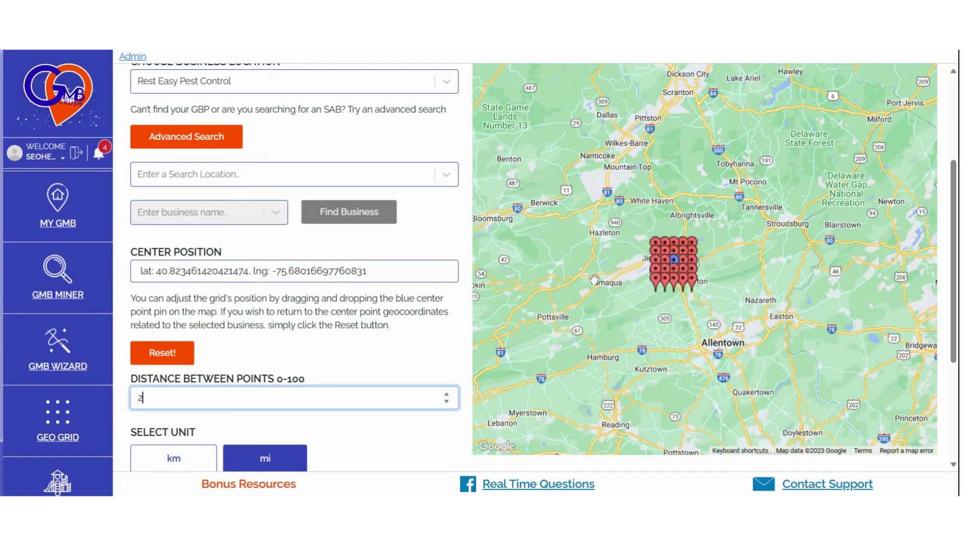
{"action": "scroll", "coordinate": [594, 280], "scroll_direction": "up", "scroll_amount": 1}
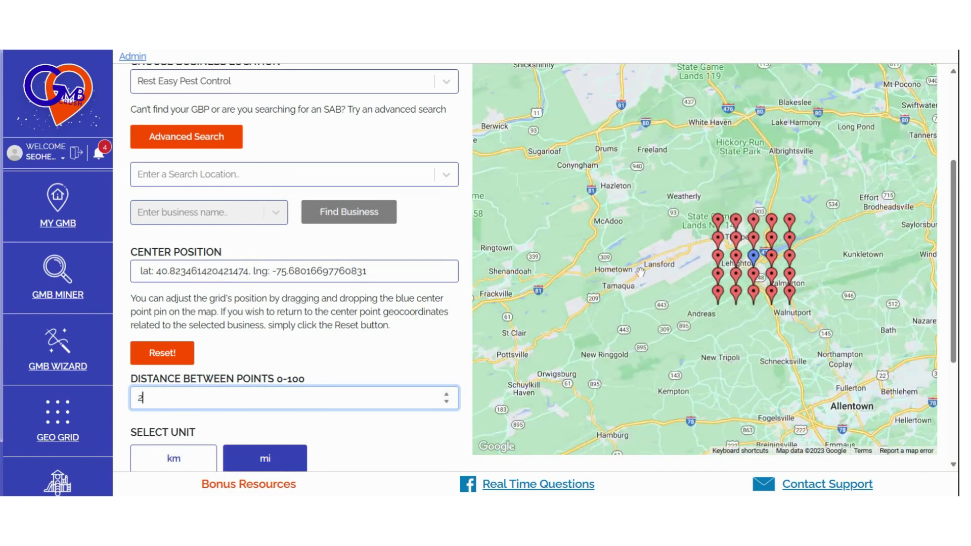
{"action": "left_click_drag", "start_coordinate": [670, 268], "coordinate": [604, 283]}
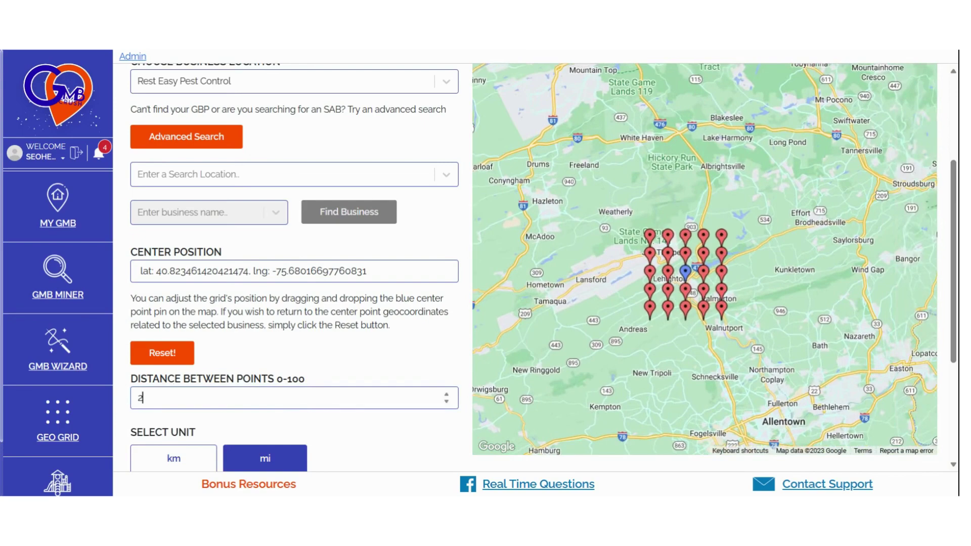
Widen the point spacing from 5 to 10 and finally to 30 miles
{"action": "left_click", "coordinate": [177, 390]}
{"action": "key", "text": "BackSpace"}
{"action": "type", "text": "5"}
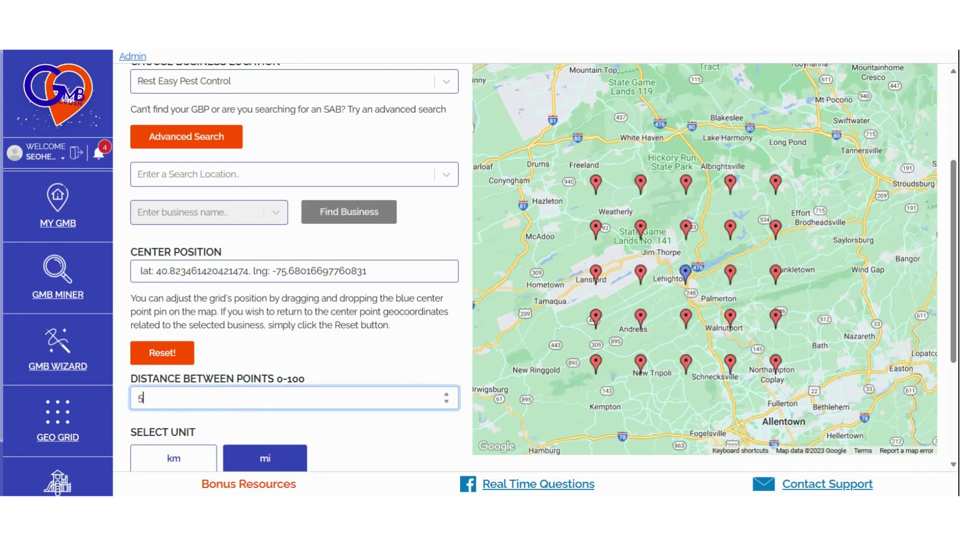
{"action": "scroll", "coordinate": [533, 323], "scroll_direction": "down", "scroll_amount": 2}
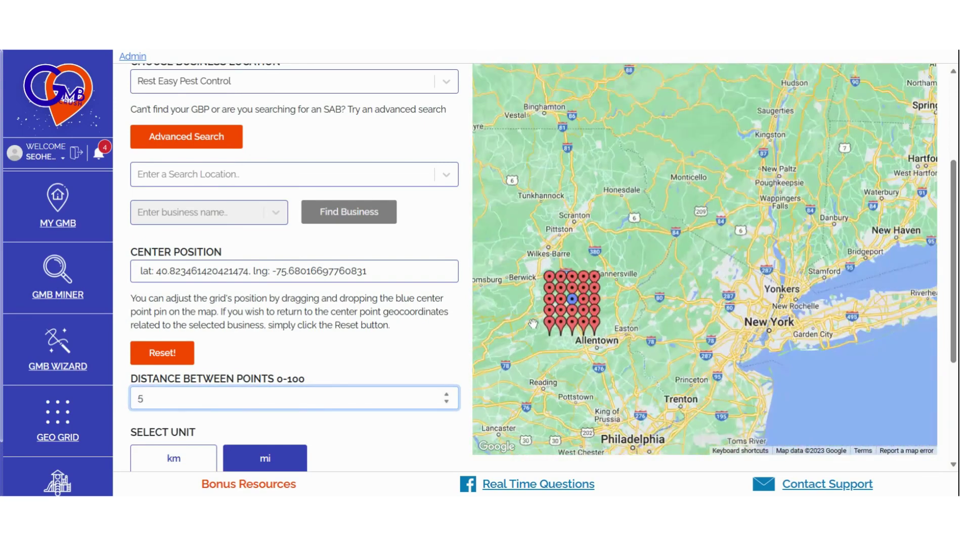
{"action": "left_click_drag", "start_coordinate": [533, 324], "coordinate": [566, 328]}
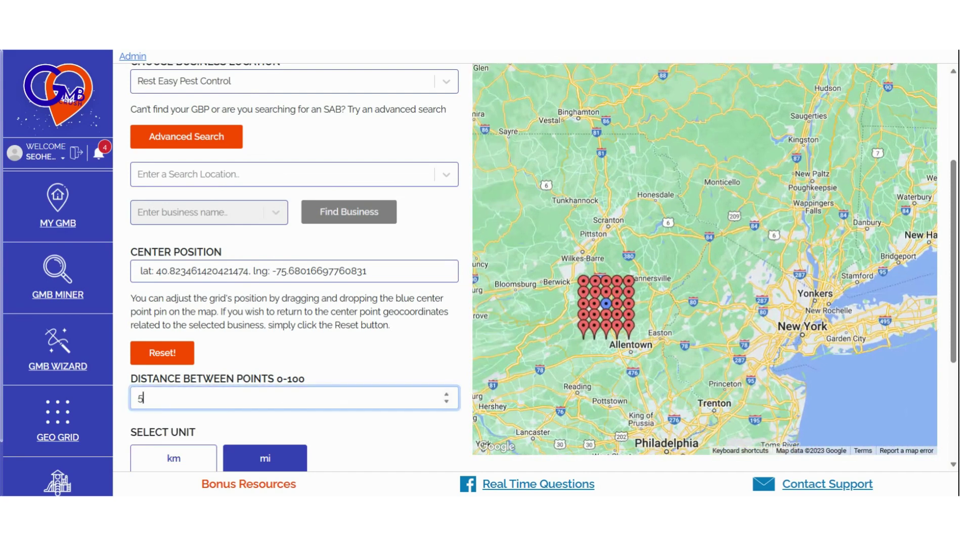
{"action": "key", "text": "BackSpace"}
{"action": "type", "text": "10"}
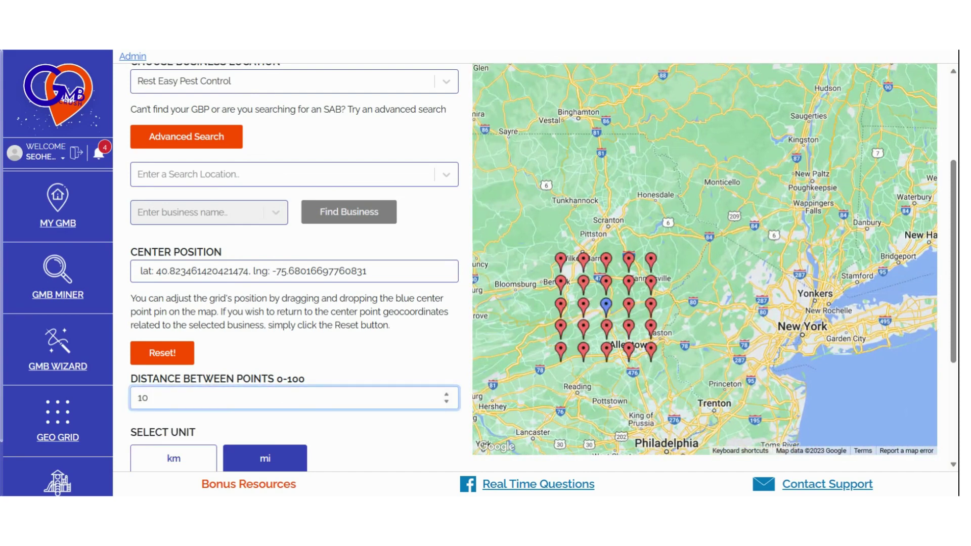
{"action": "left_click_drag", "start_coordinate": [512, 353], "coordinate": [596, 282]}
{"action": "left_click", "coordinate": [147, 398]}
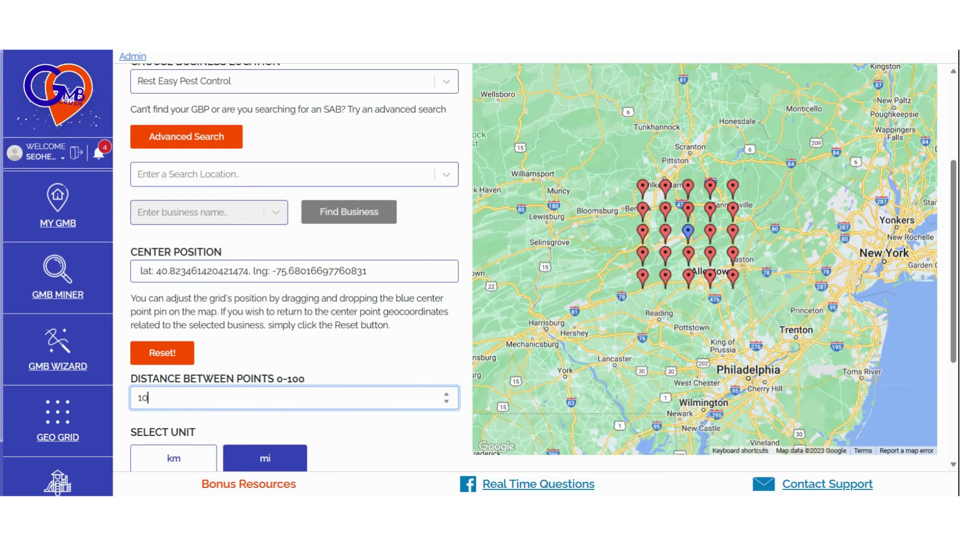
{"action": "key", "text": "BackSpace"}
{"action": "key", "text": "BackSpace"}
{"action": "type", "text": "30"}
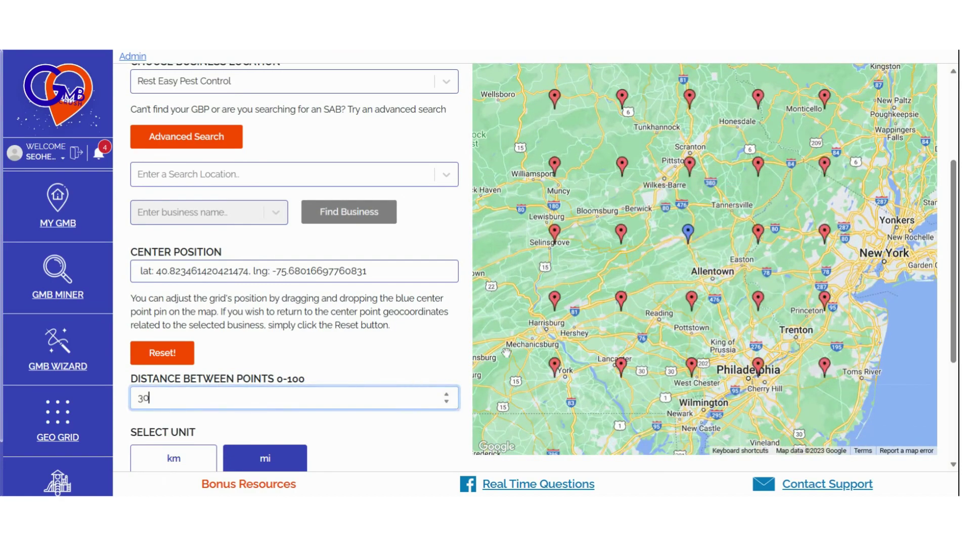
{"action": "scroll", "coordinate": [507, 352], "scroll_direction": "down", "scroll_amount": 2}
{"action": "left_click", "coordinate": [368, 440]}
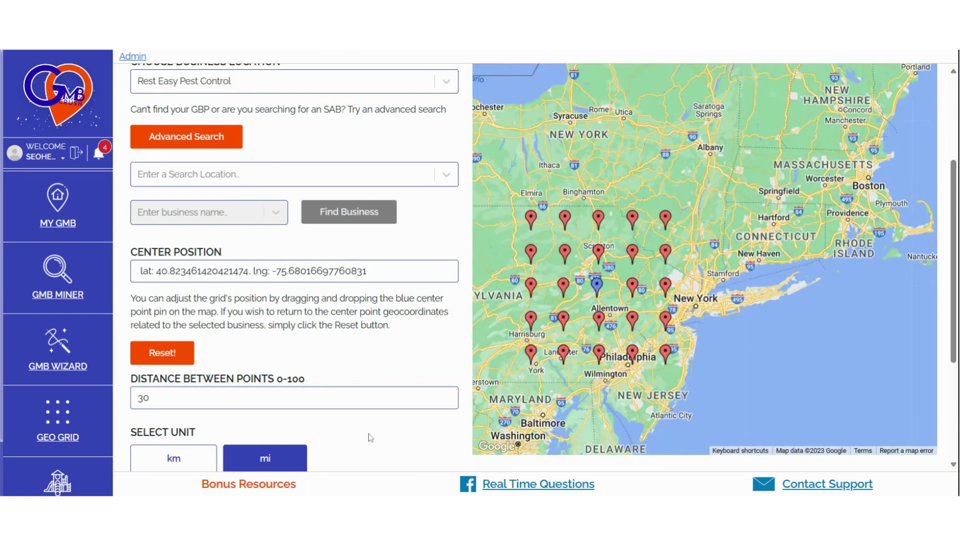
{"action": "scroll", "coordinate": [371, 437], "scroll_direction": "down", "scroll_amount": 1}
Review the radius and coverage help, the project credits cost, and the Grid Size options
{"action": "scroll", "coordinate": [369, 438], "scroll_direction": "down", "scroll_amount": 3}
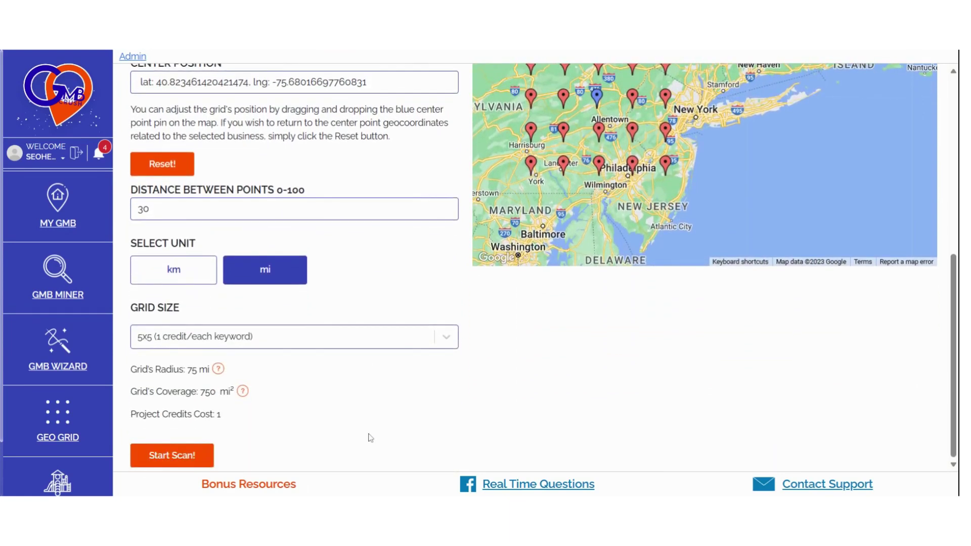
{"action": "mouse_move", "coordinate": [221, 372]}
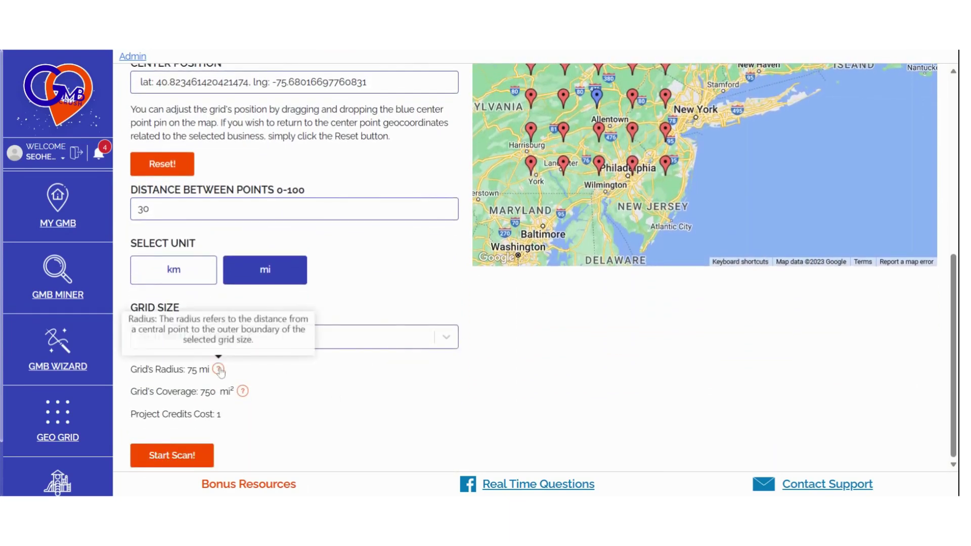
{"action": "mouse_move", "coordinate": [245, 394]}
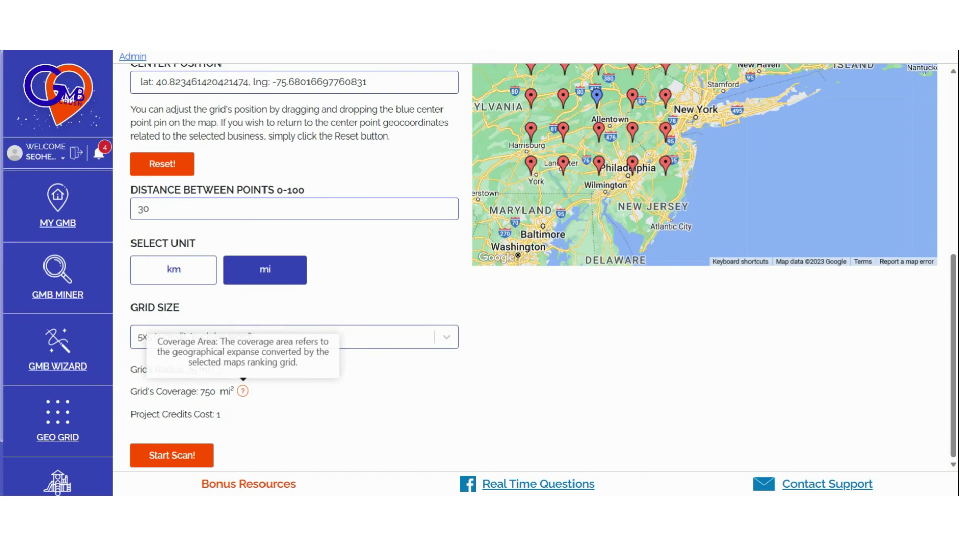
{"action": "triple_click", "coordinate": [175, 414]}
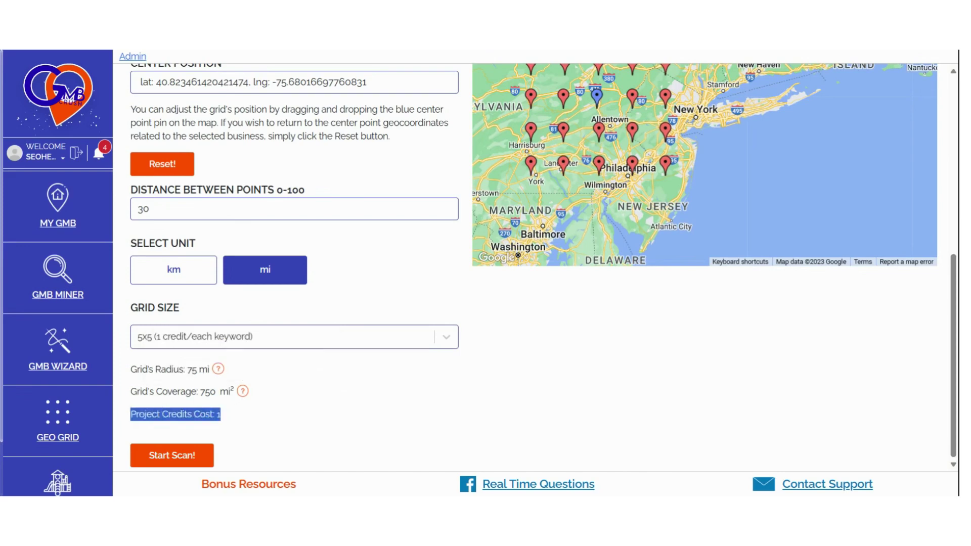
{"action": "left_click", "coordinate": [358, 419]}
{"action": "left_click", "coordinate": [269, 343]}
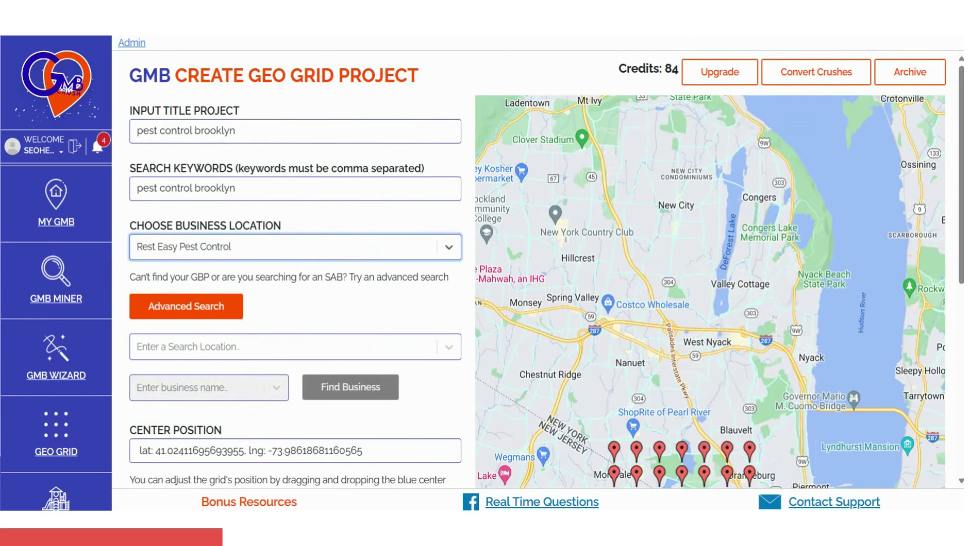
Start the geo grid project scan and confirm it, dropping credits to 82
{"action": "scroll", "coordinate": [401, 219], "scroll_direction": "down", "scroll_amount": 5}
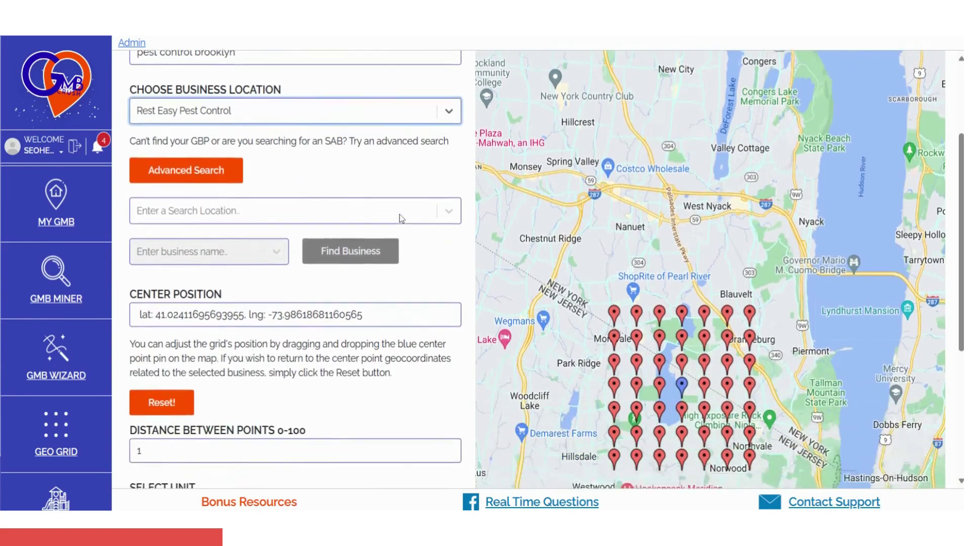
{"action": "scroll", "coordinate": [546, 268], "scroll_direction": "down", "scroll_amount": 2}
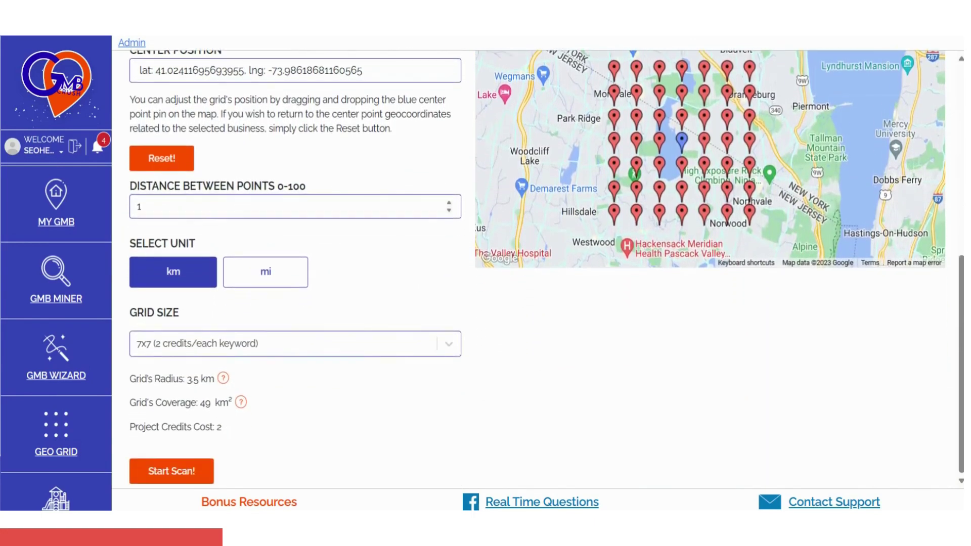
{"action": "left_click", "coordinate": [174, 475]}
{"action": "left_click", "coordinate": [455, 347]}
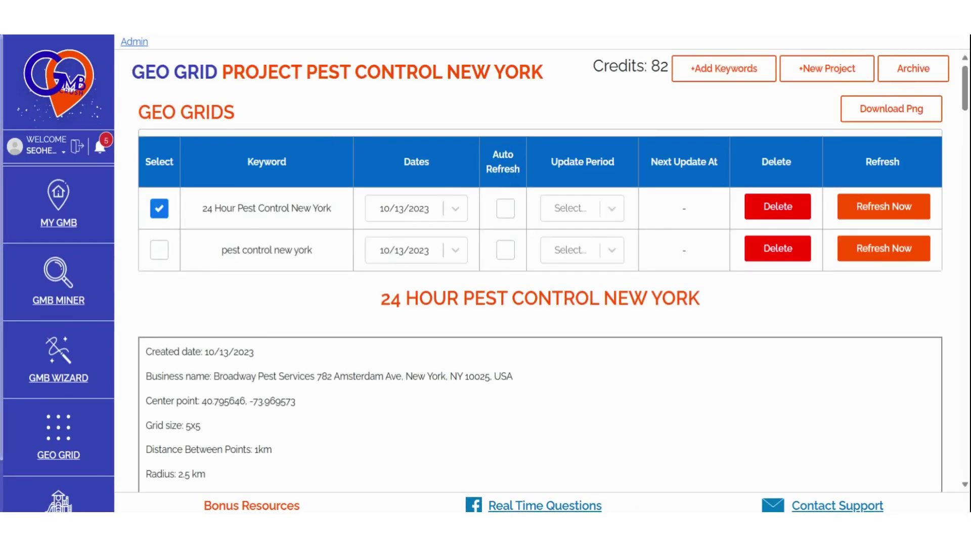
Switch the ranking report to the pest control new york keyword
{"action": "scroll", "coordinate": [290, 301], "scroll_direction": "down", "scroll_amount": 3}
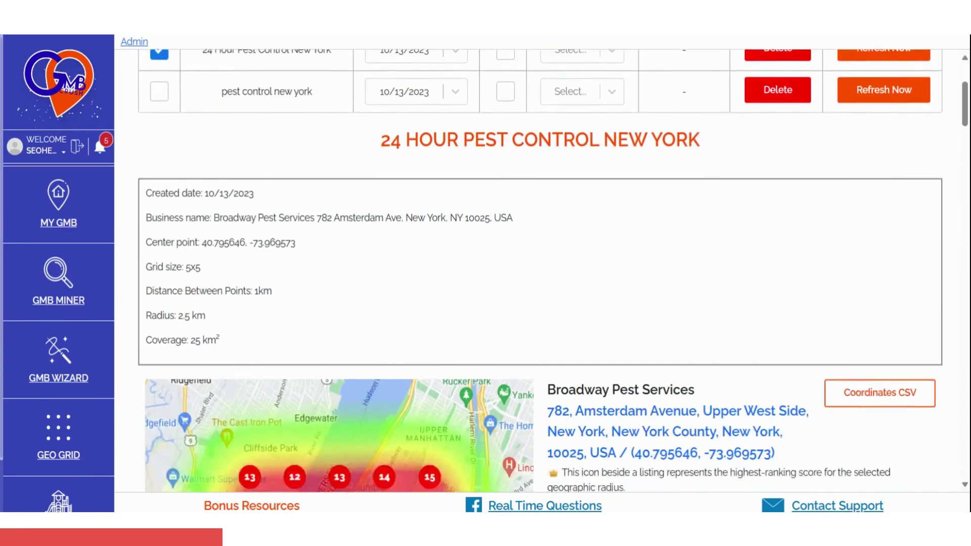
{"action": "scroll", "coordinate": [292, 303], "scroll_direction": "down", "scroll_amount": 2}
{"action": "scroll", "coordinate": [674, 314], "scroll_direction": "down", "scroll_amount": 3}
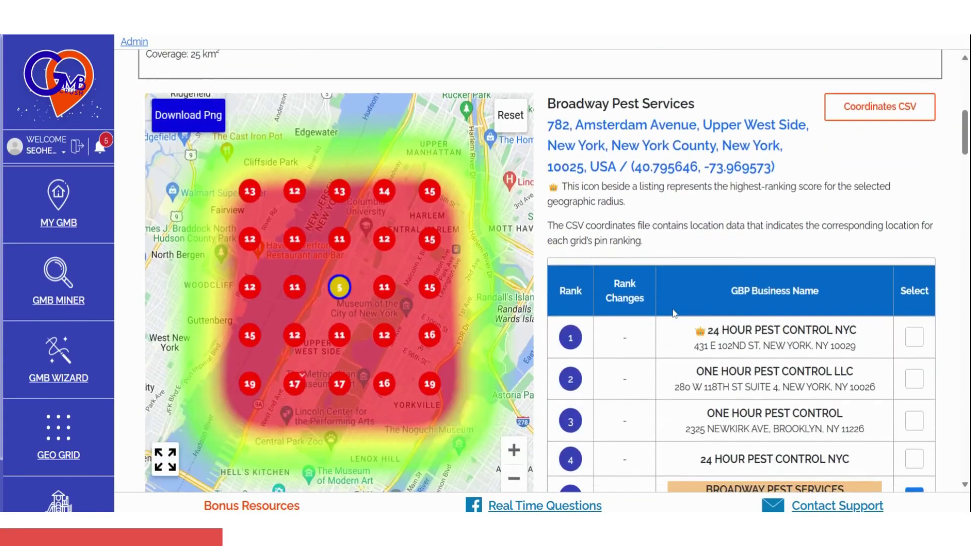
{"action": "scroll", "coordinate": [674, 315], "scroll_direction": "up", "scroll_amount": 9}
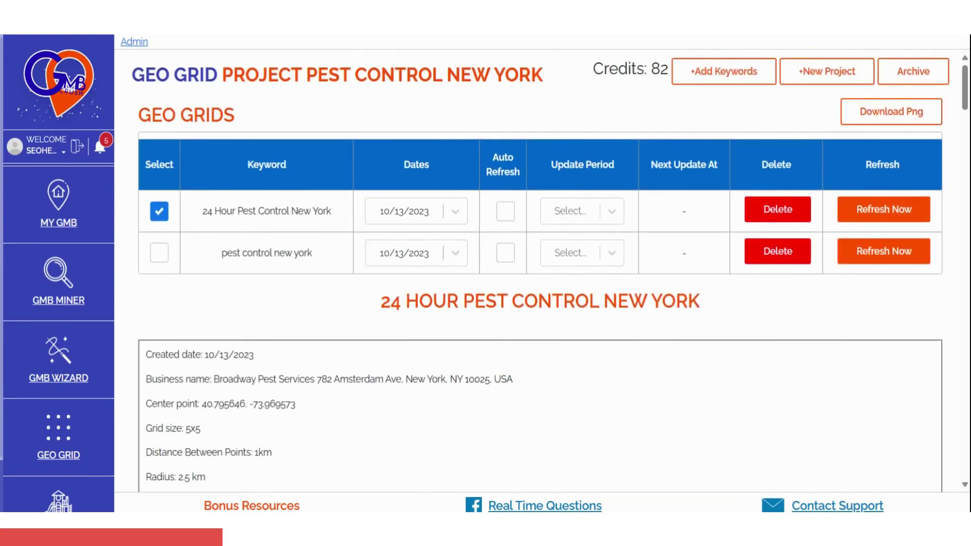
{"action": "left_click", "coordinate": [159, 253]}
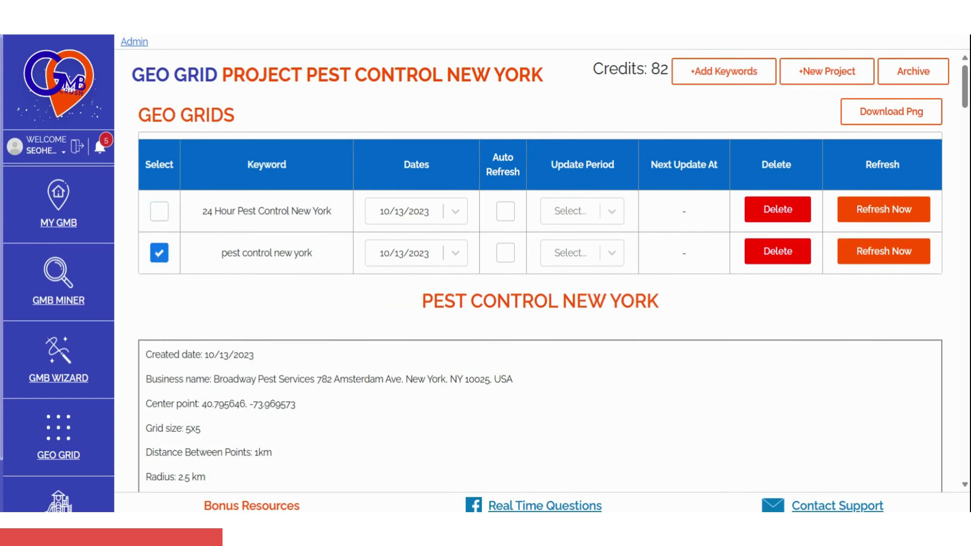
Show heatmaps for Positive Pest Control, VJ Mice-Roaches-Rats-Bedbugs and Ants, then 24 Hour Pest Control NYC
{"action": "scroll", "coordinate": [848, 373], "scroll_direction": "down", "scroll_amount": 9}
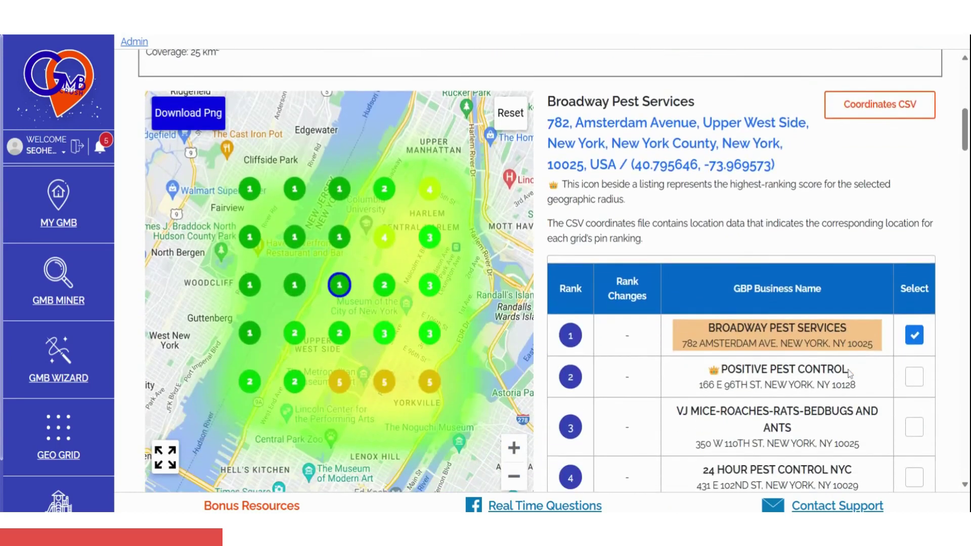
{"action": "left_click", "coordinate": [914, 376]}
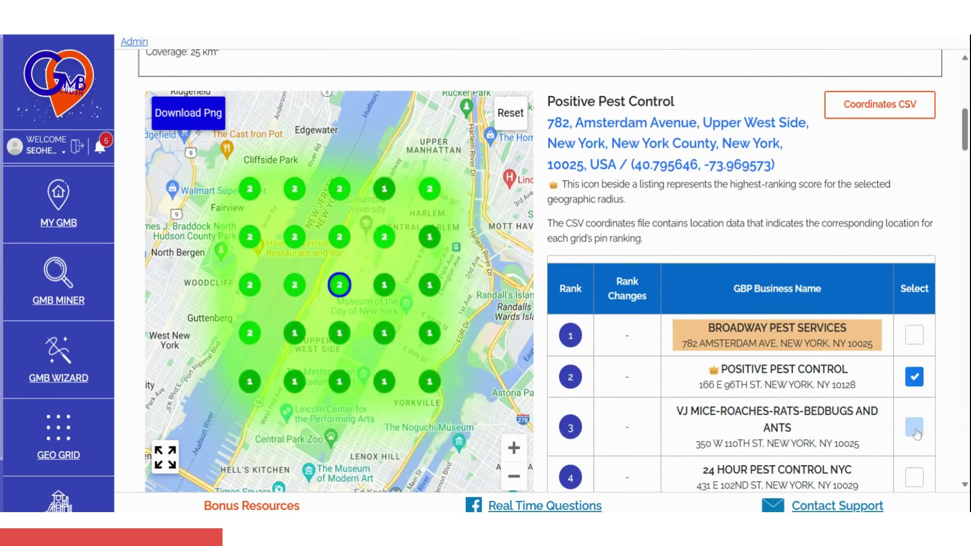
{"action": "left_click", "coordinate": [914, 429]}
{"action": "left_click", "coordinate": [914, 477]}
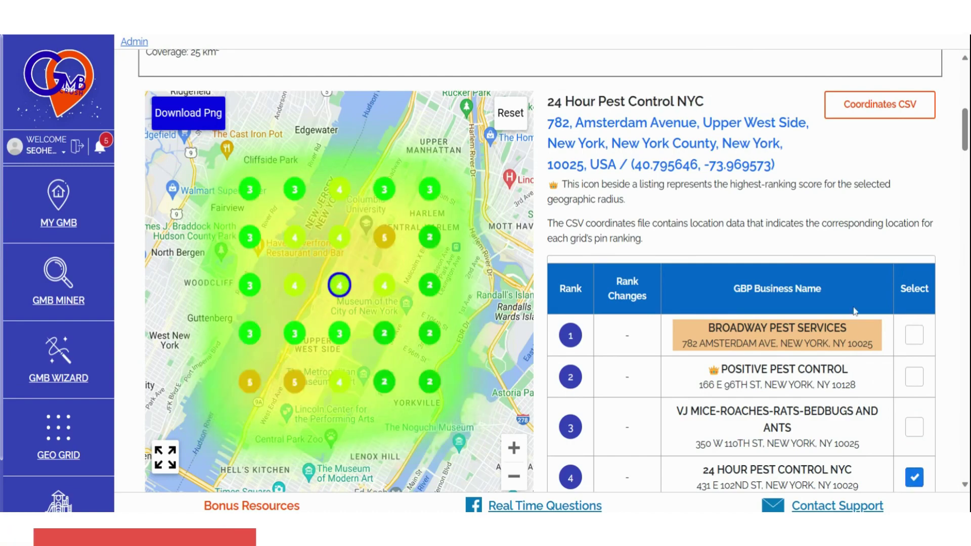
{"action": "scroll", "coordinate": [864, 340], "scroll_direction": "up", "scroll_amount": 9}
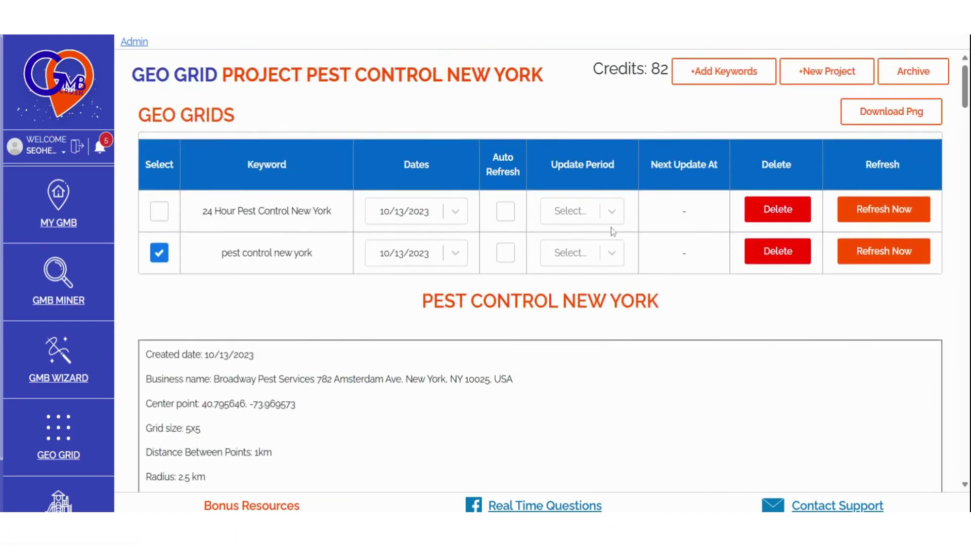
Enable Monthly auto refresh for 24 Hour Pest Control New York, keeping the 10/13/2023 scan date
{"action": "left_click", "coordinate": [505, 213]}
{"action": "left_click", "coordinate": [506, 213]}
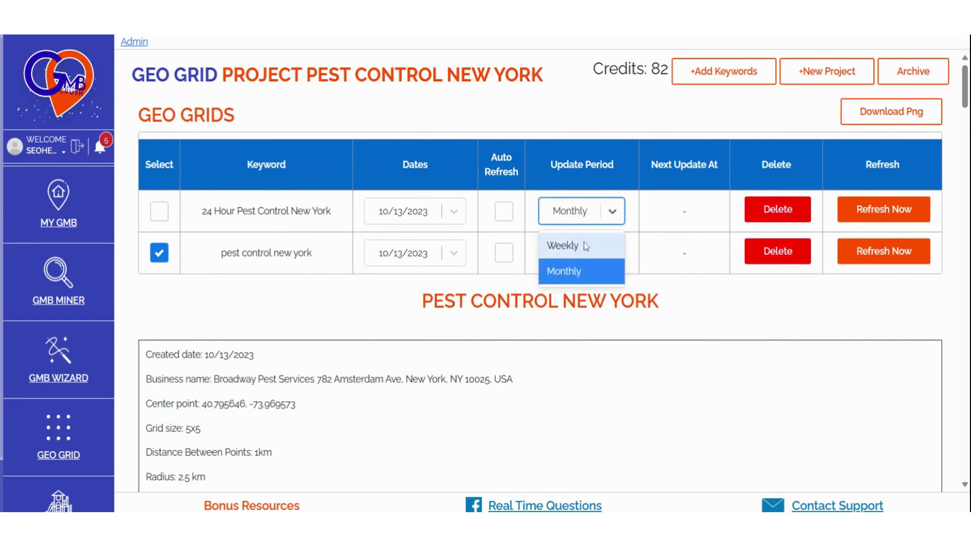
{"action": "left_click", "coordinate": [504, 211]}
{"action": "left_click", "coordinate": [612, 211]}
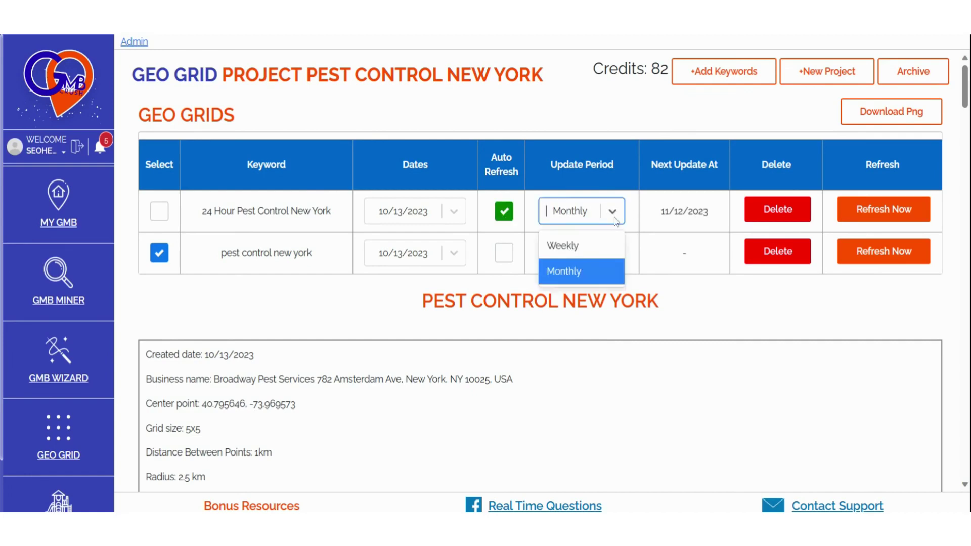
{"action": "left_click", "coordinate": [715, 316]}
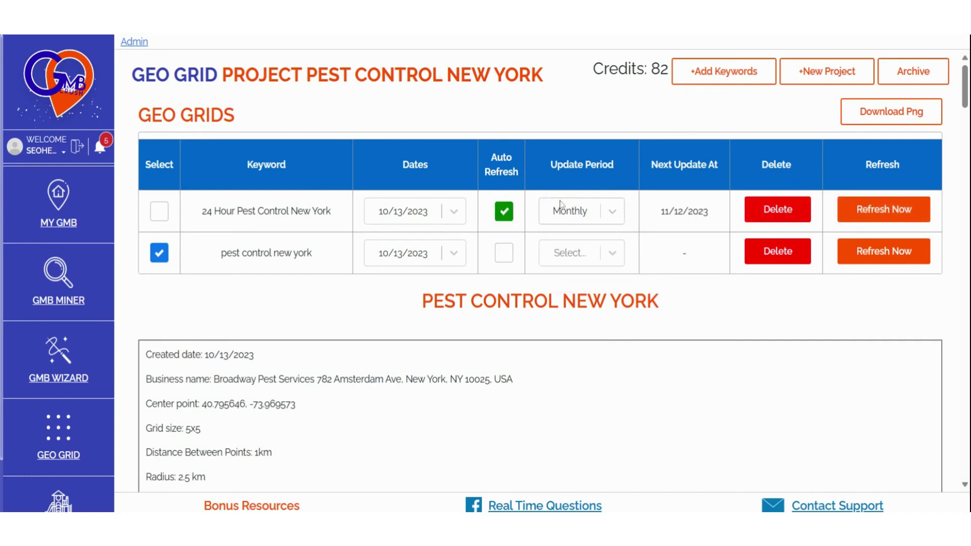
{"action": "left_click", "coordinate": [462, 215]}
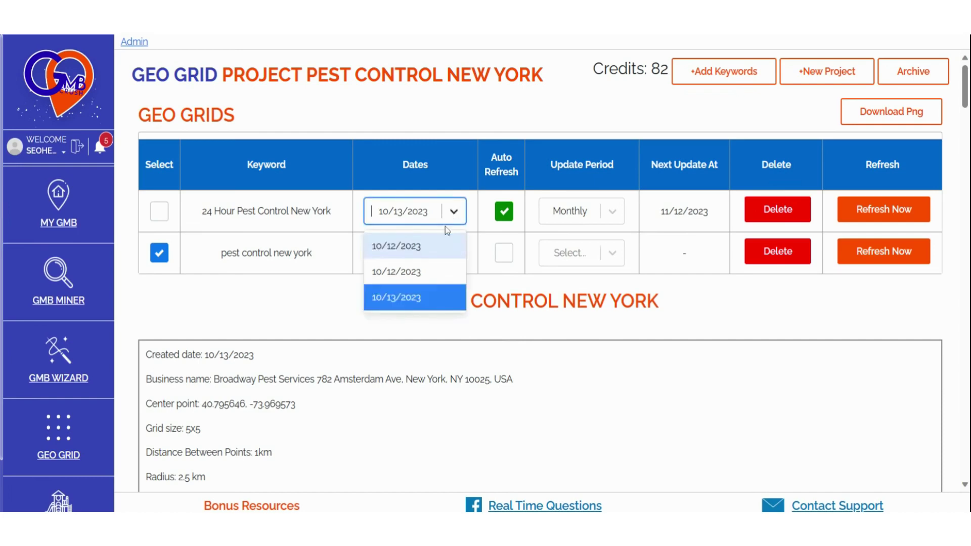
{"action": "left_click", "coordinate": [410, 298]}
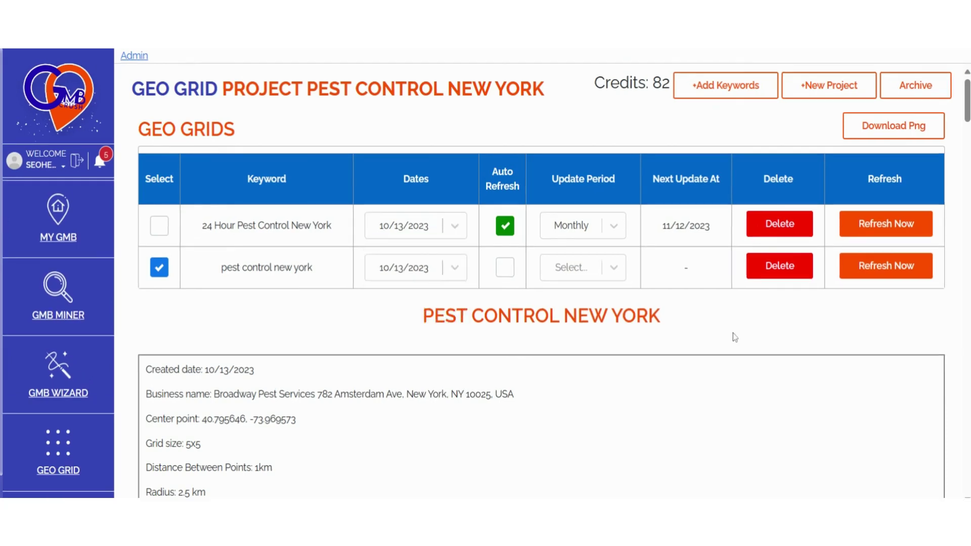
{"action": "left_click", "coordinate": [160, 225]}
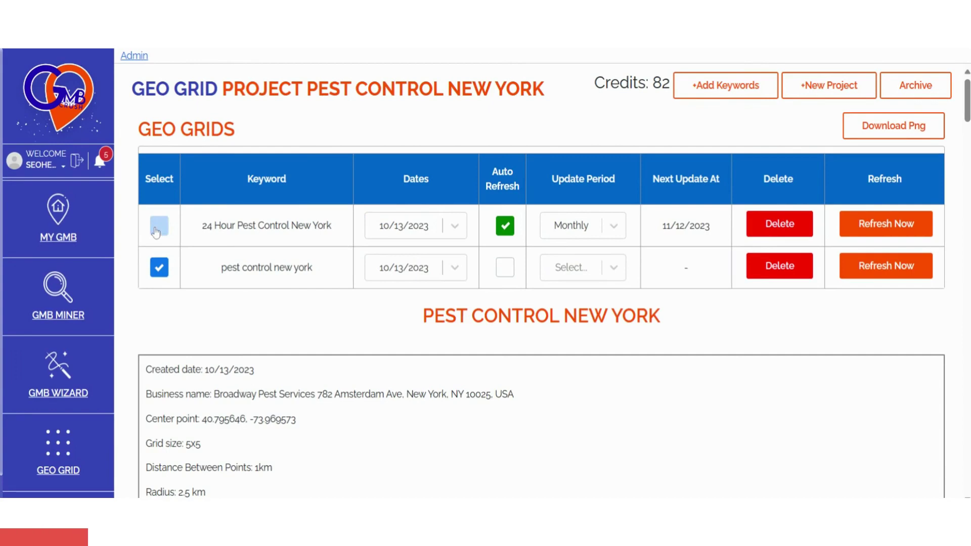
{"action": "left_click", "coordinate": [160, 268]}
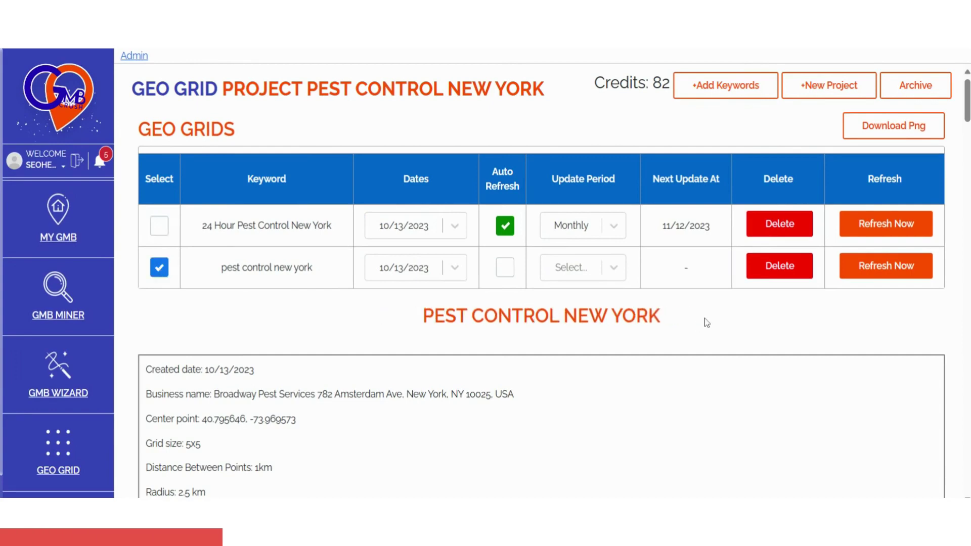
Show Positive Pest Control's pest control new york heatmap, after briefly viewing VJ Mice-Roaches-Rats-Bedbugs and Ants
{"action": "scroll", "coordinate": [706, 322], "scroll_direction": "down", "scroll_amount": 6}
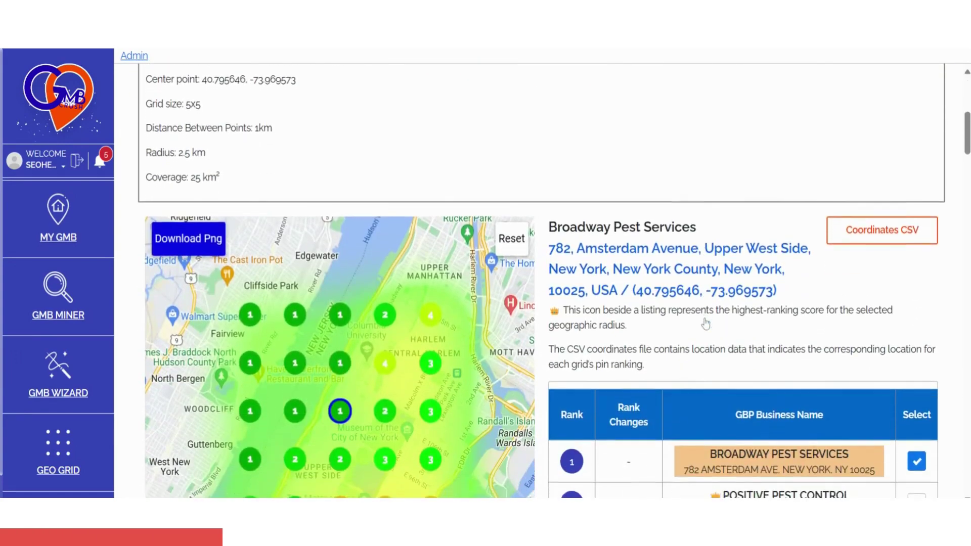
{"action": "scroll", "coordinate": [705, 323], "scroll_direction": "down", "scroll_amount": 1}
{"action": "scroll", "coordinate": [731, 322], "scroll_direction": "down", "scroll_amount": 2}
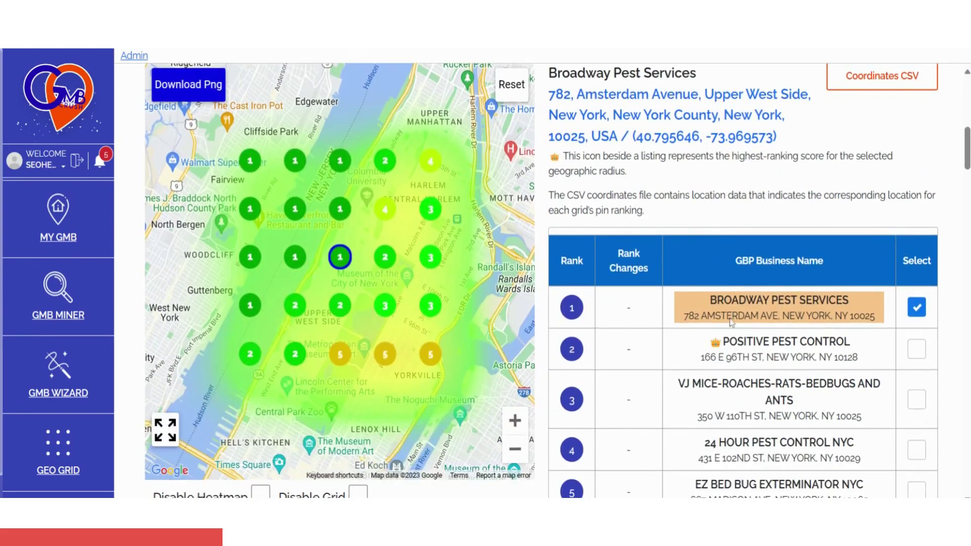
{"action": "left_click", "coordinate": [916, 349]}
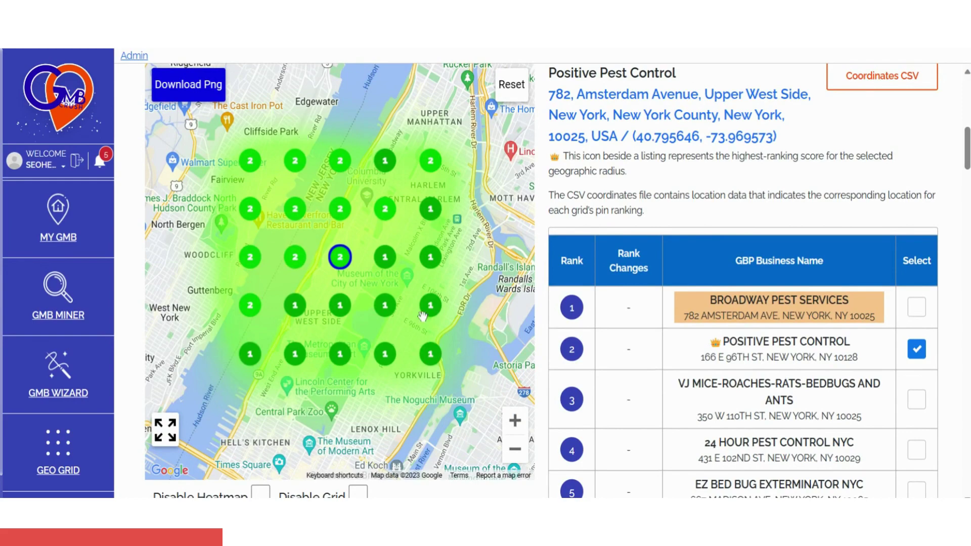
{"action": "left_click", "coordinate": [916, 399]}
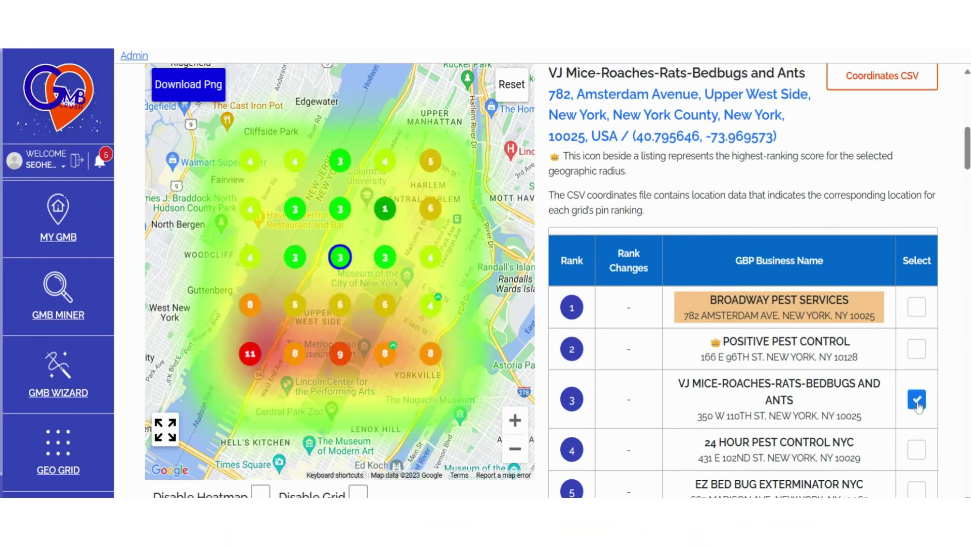
{"action": "left_click", "coordinate": [916, 349]}
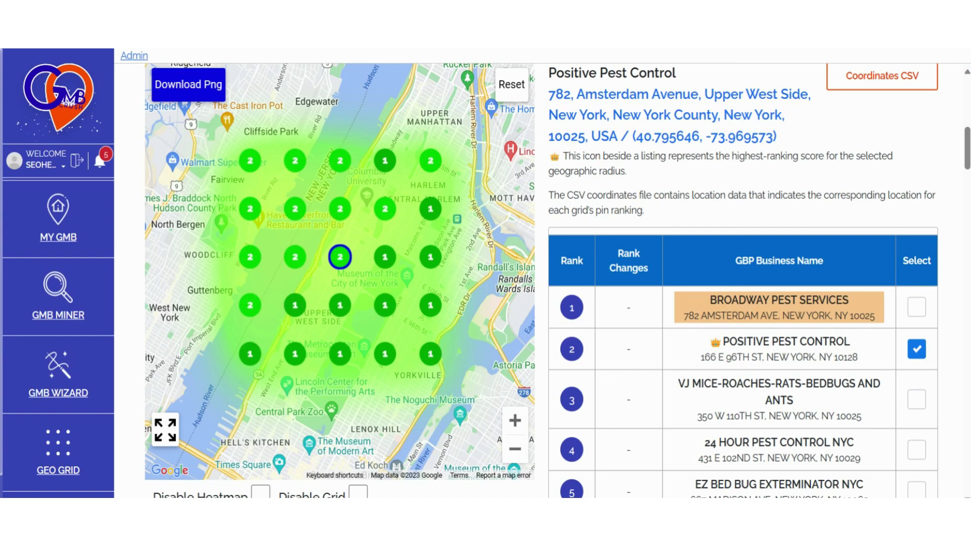
{"action": "scroll", "coordinate": [557, 281], "scroll_direction": "down", "scroll_amount": 1}
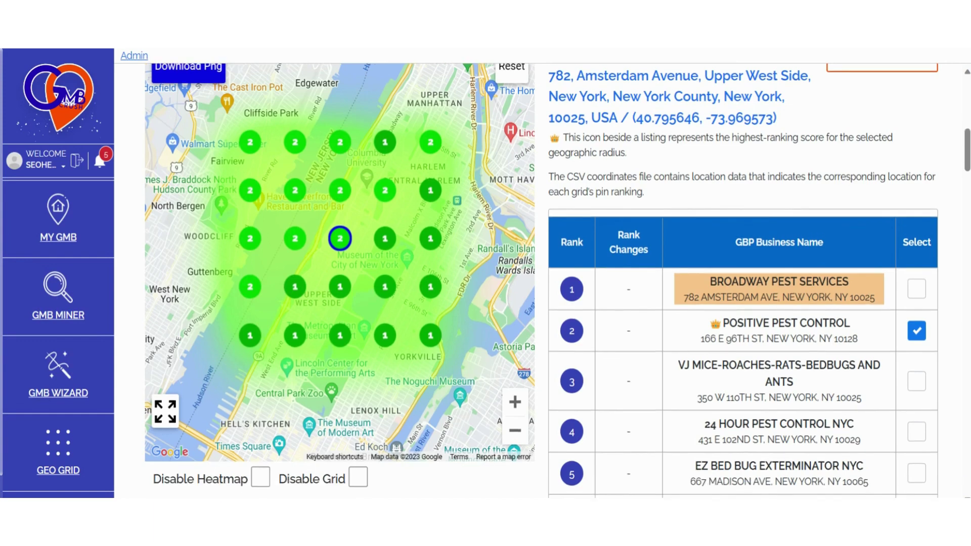